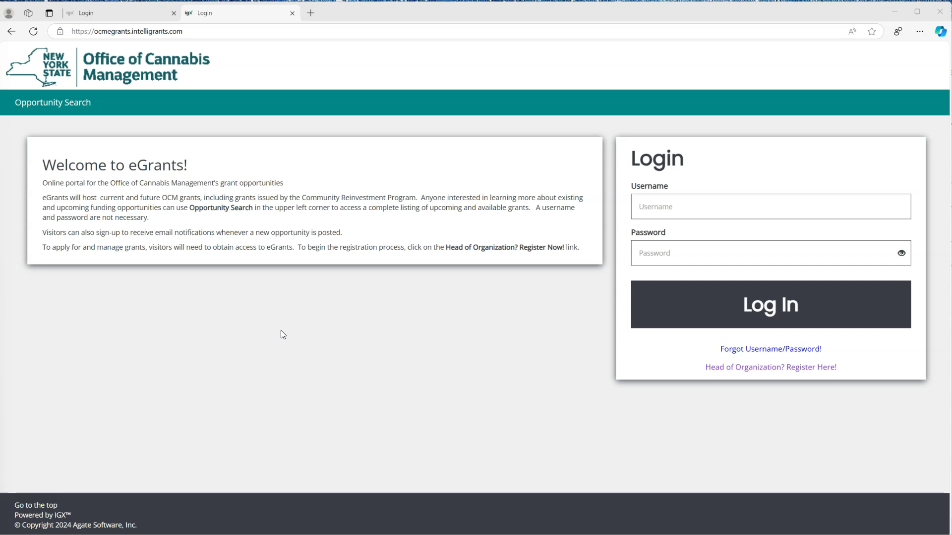
# Open the public Opportunity Search portal without logging in
pyautogui.click(203, 336)
pyautogui.click(40, 105)
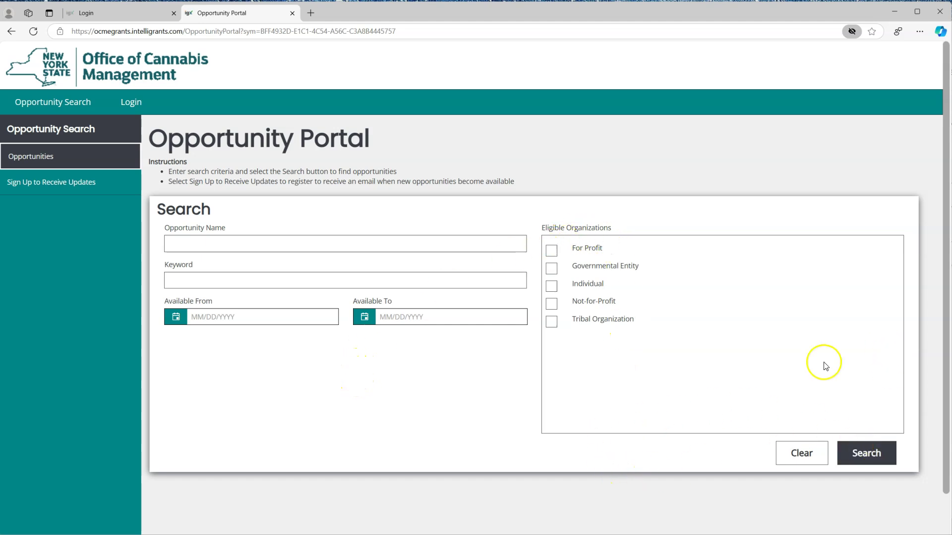
# Run an empty opportunity search, then clear it and search by the name 'community'
pyautogui.click(863, 450)
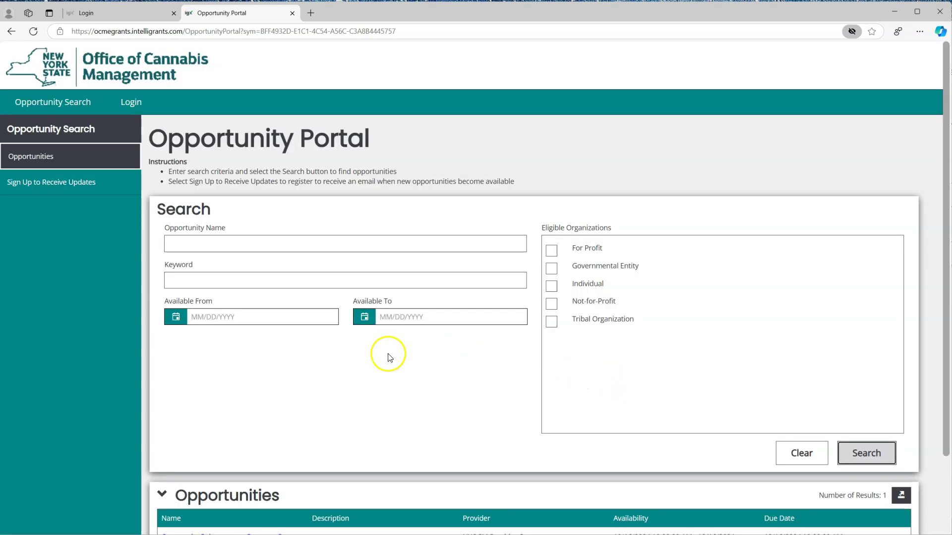
pyautogui.scroll(-2, 389, 357)
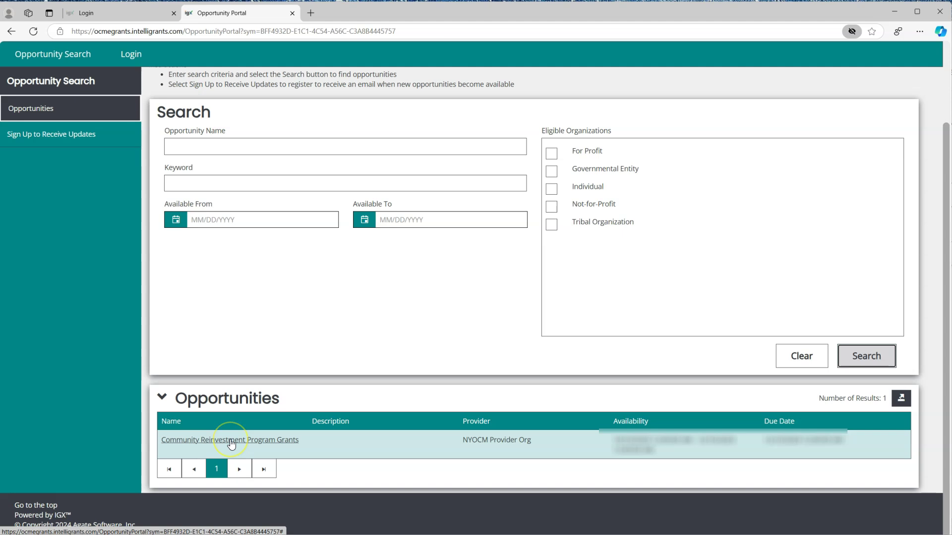
pyautogui.click(795, 362)
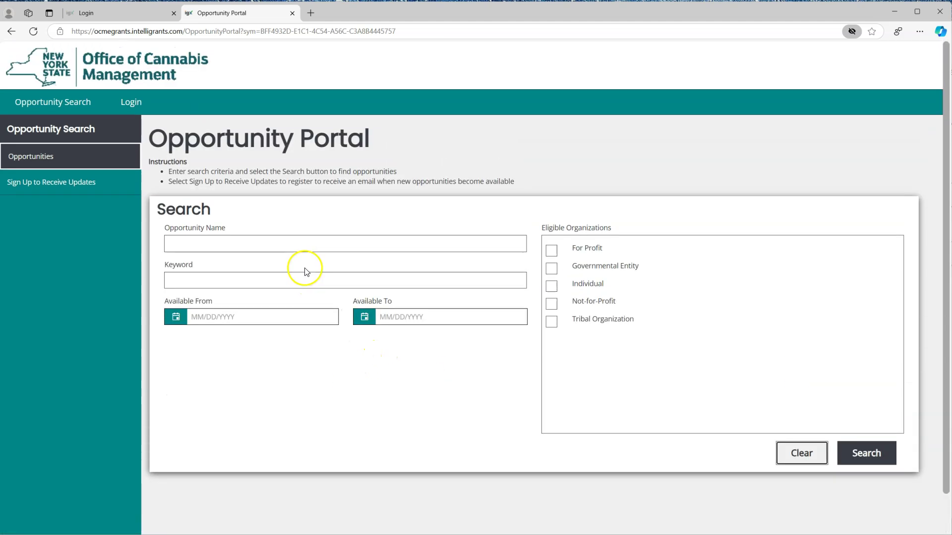
pyautogui.click(277, 242)
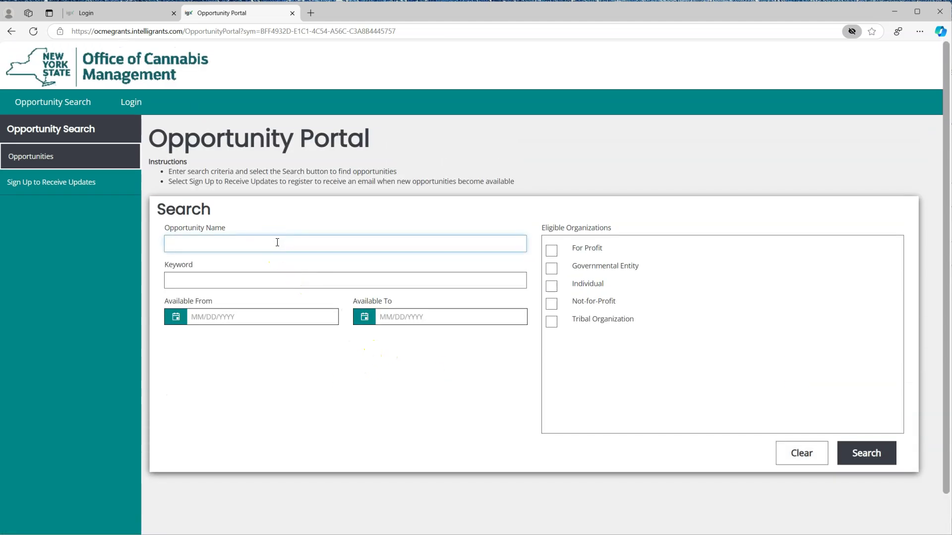
pyautogui.write('community')
pyautogui.click(862, 453)
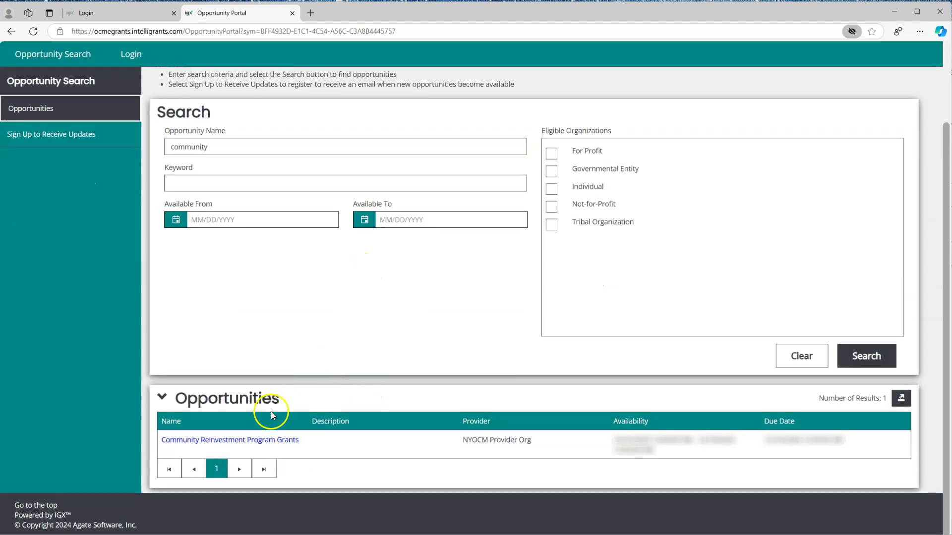
pyautogui.click(207, 440)
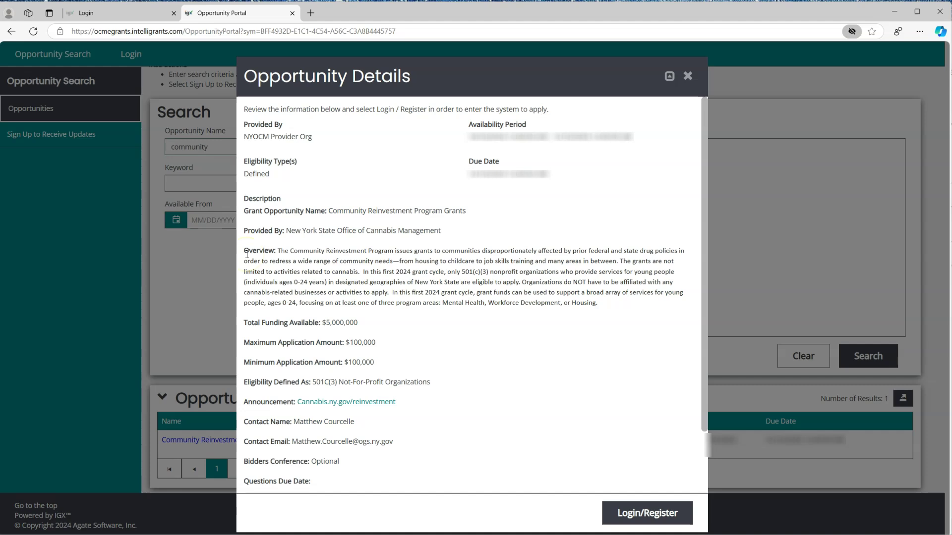
pyautogui.click(74, 216)
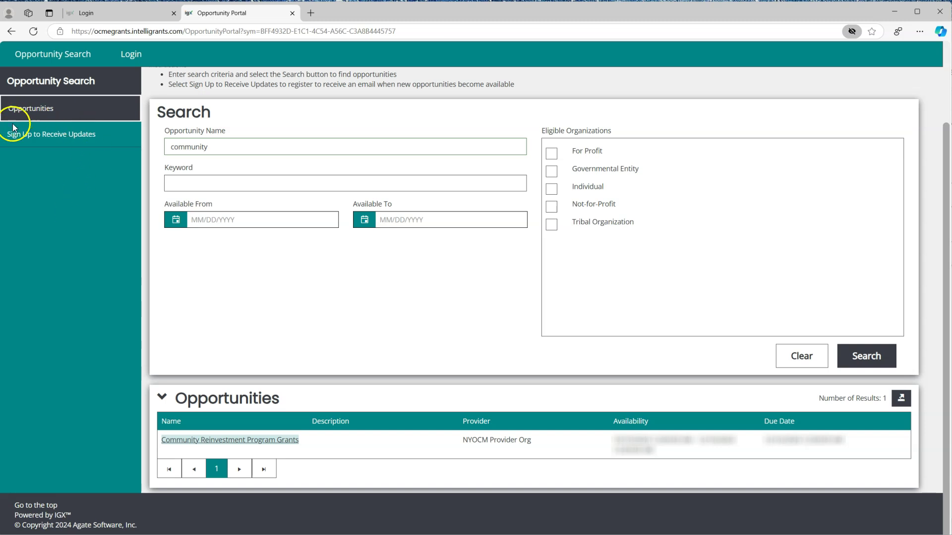
pyautogui.click(36, 137)
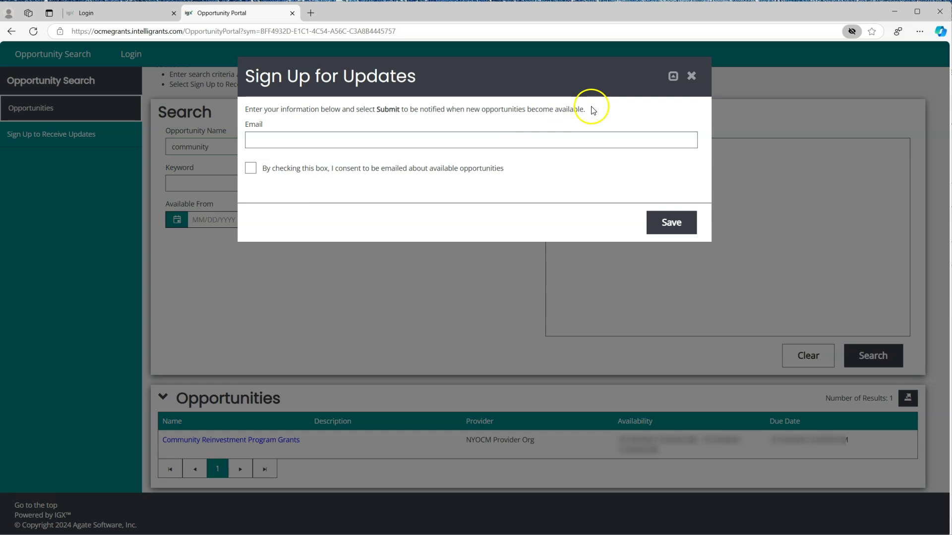
pyautogui.click(691, 76)
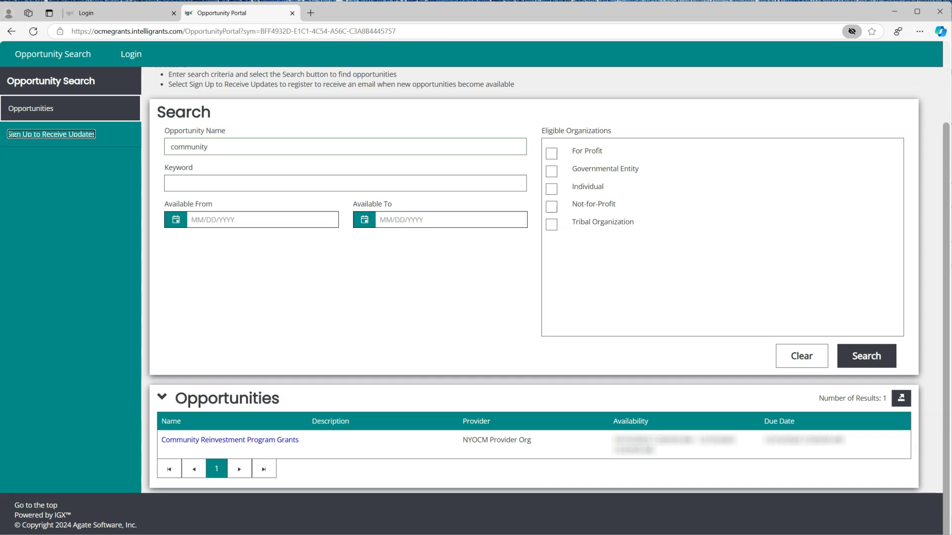
# Reset the opportunity search to an empty form, then return to the eGrants login page
pyautogui.click(98, 134)
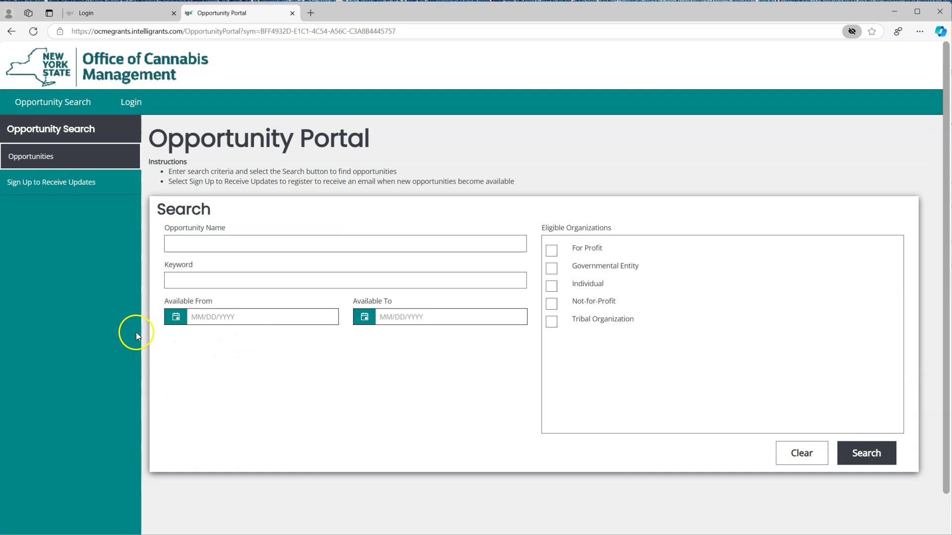
pyautogui.click(133, 103)
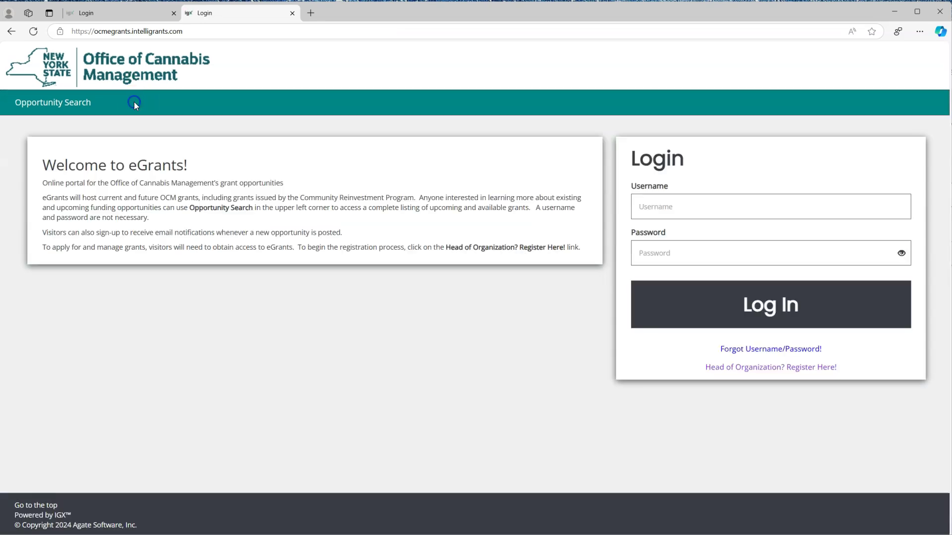
# Open the Head of Organization Registration form and scroll through its fields from EIN down
pyautogui.click(799, 370)
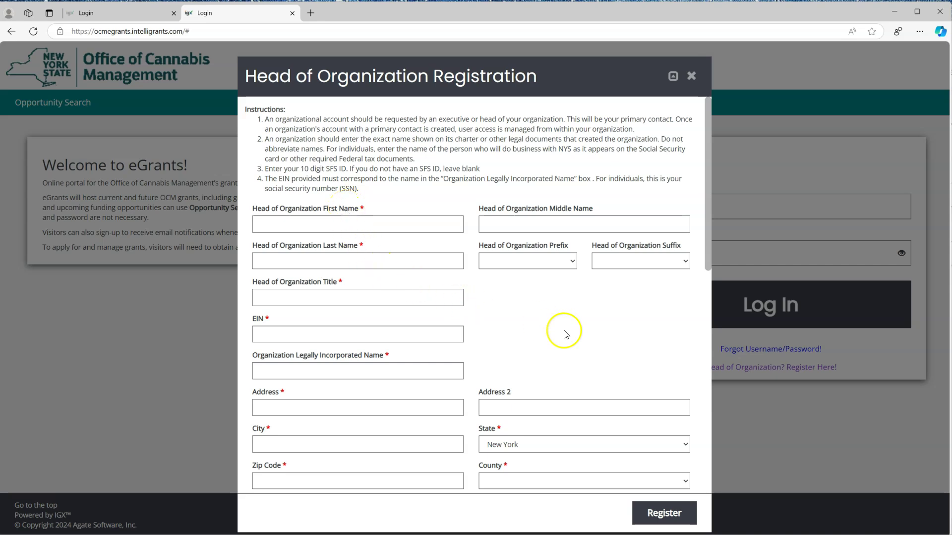
pyautogui.scroll(-1, 546, 328)
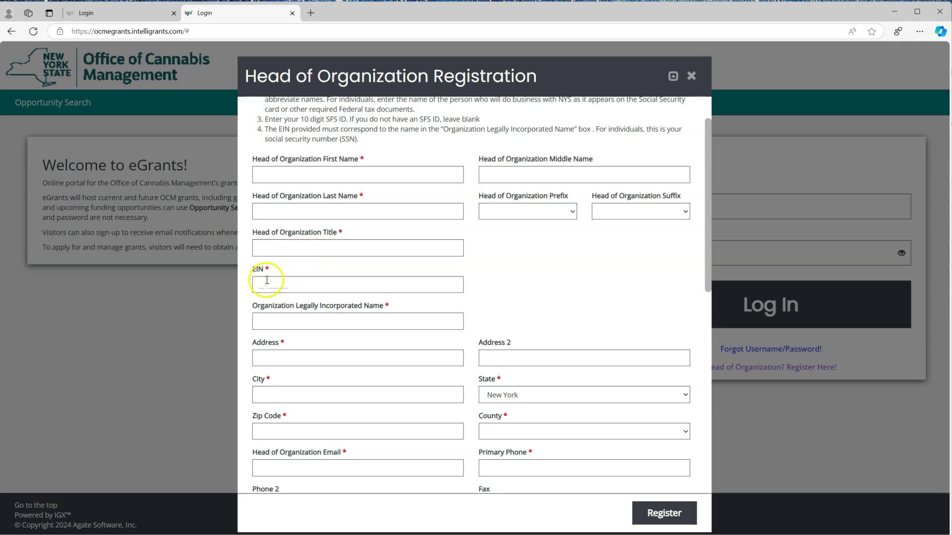
pyautogui.click(317, 285)
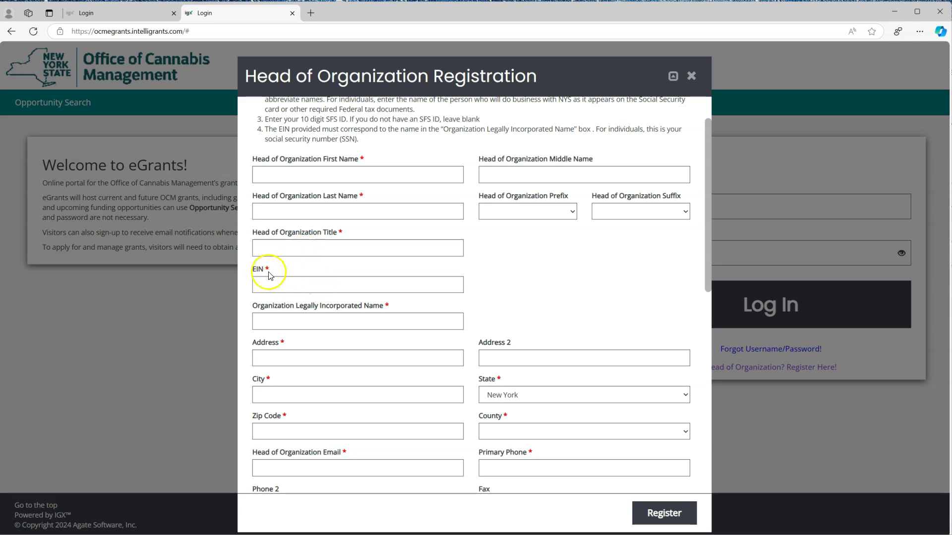
pyautogui.scroll(-2, 377, 272)
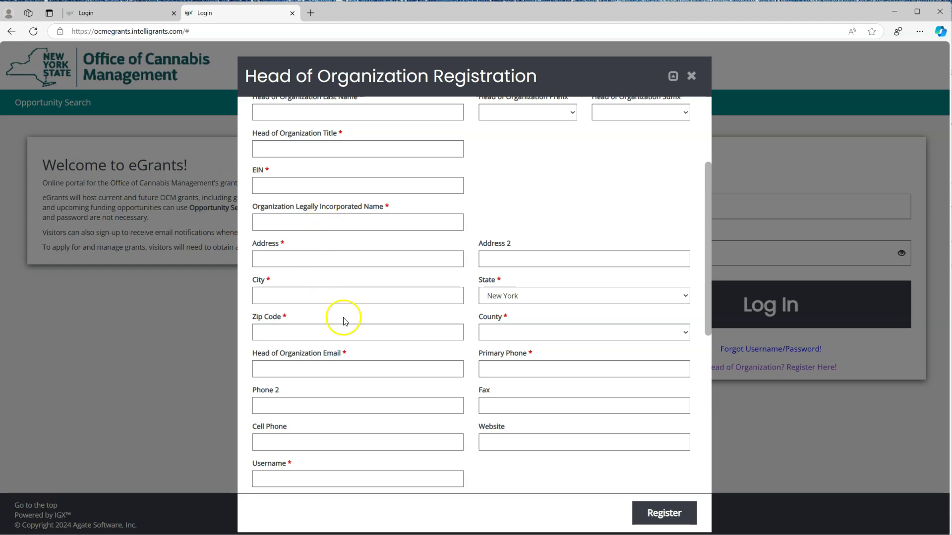
pyautogui.scroll(-2, 345, 320)
pyautogui.scroll(-1, 346, 320)
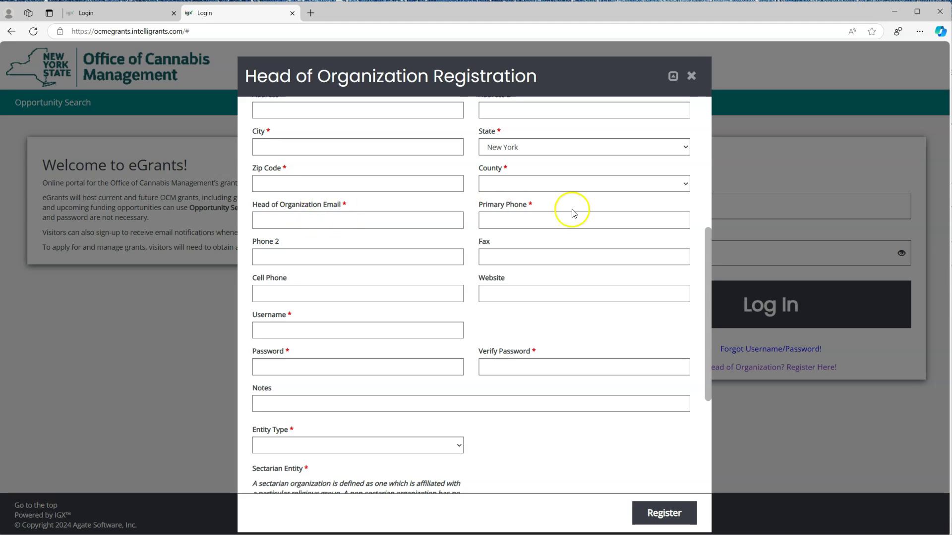
pyautogui.scroll(-3, 376, 248)
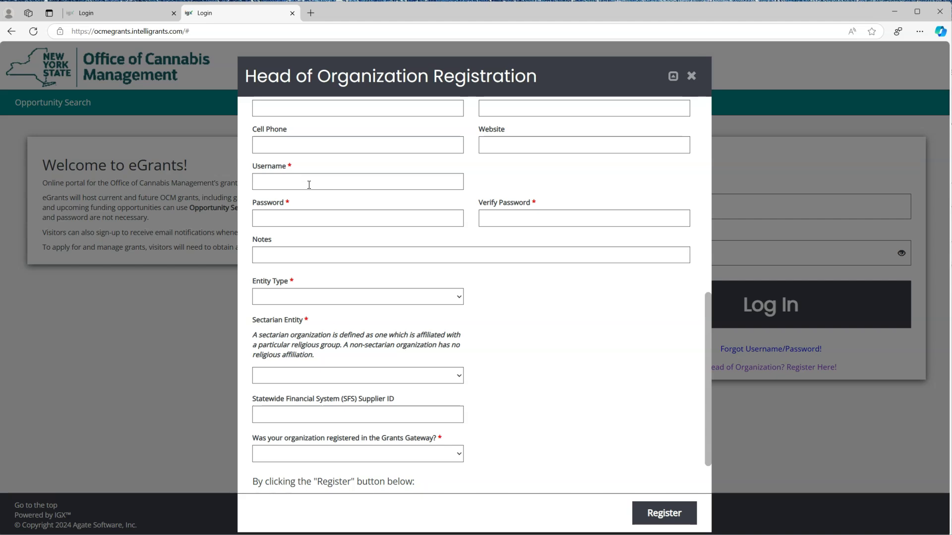
pyautogui.click(319, 217)
pyautogui.click(530, 319)
pyautogui.scroll(-2, 528, 321)
pyautogui.click(440, 242)
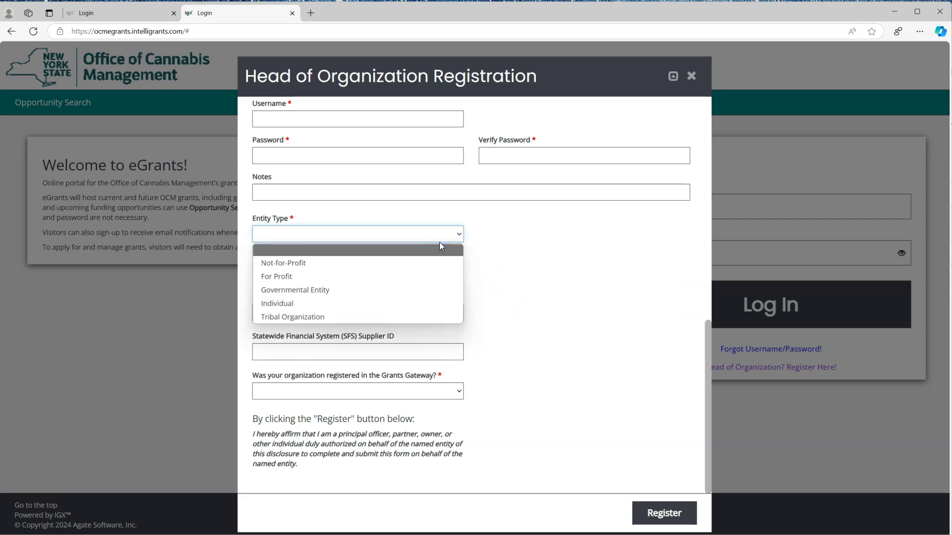
pyautogui.click(399, 259)
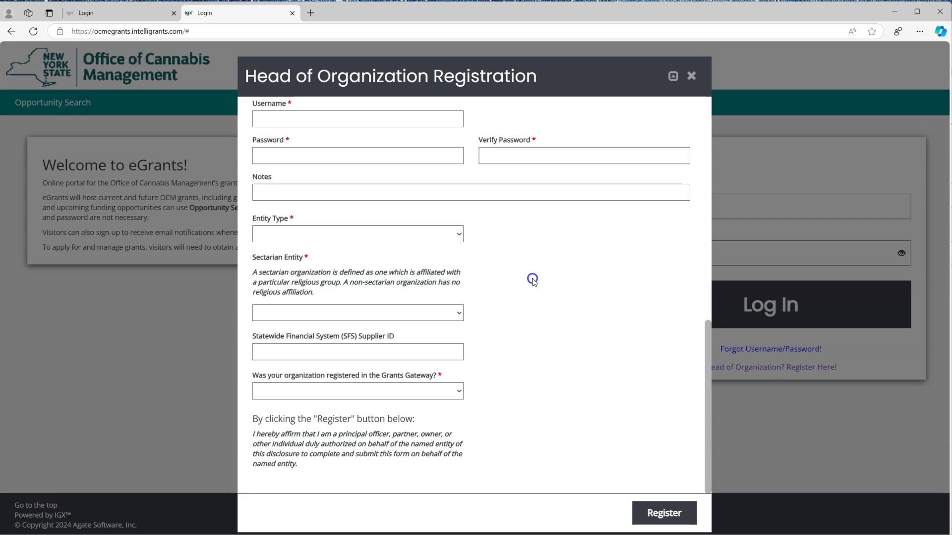
pyautogui.click(448, 318)
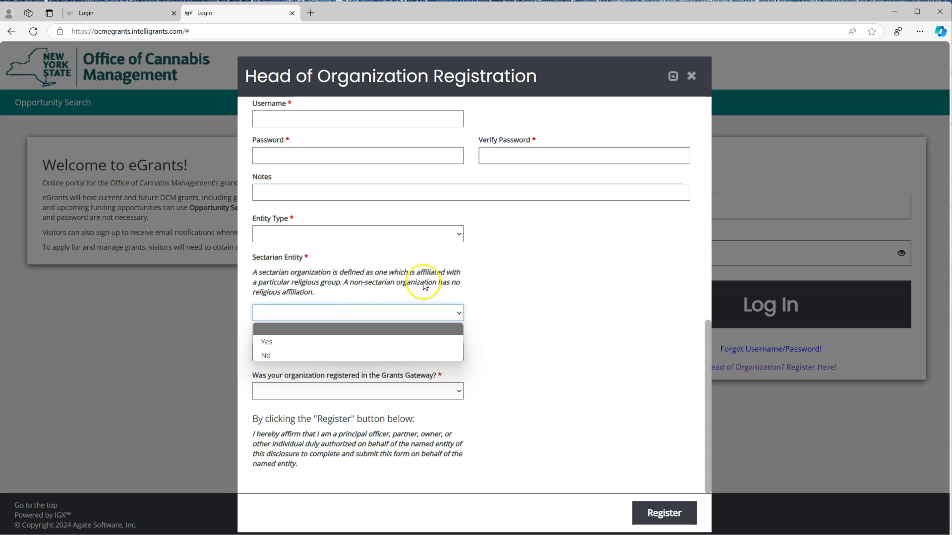
pyautogui.click(524, 287)
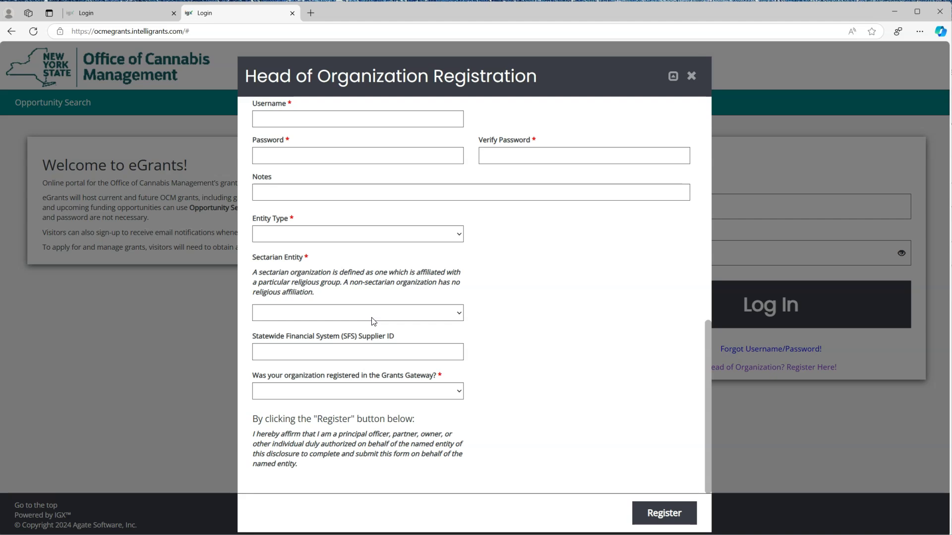
pyautogui.click(459, 391)
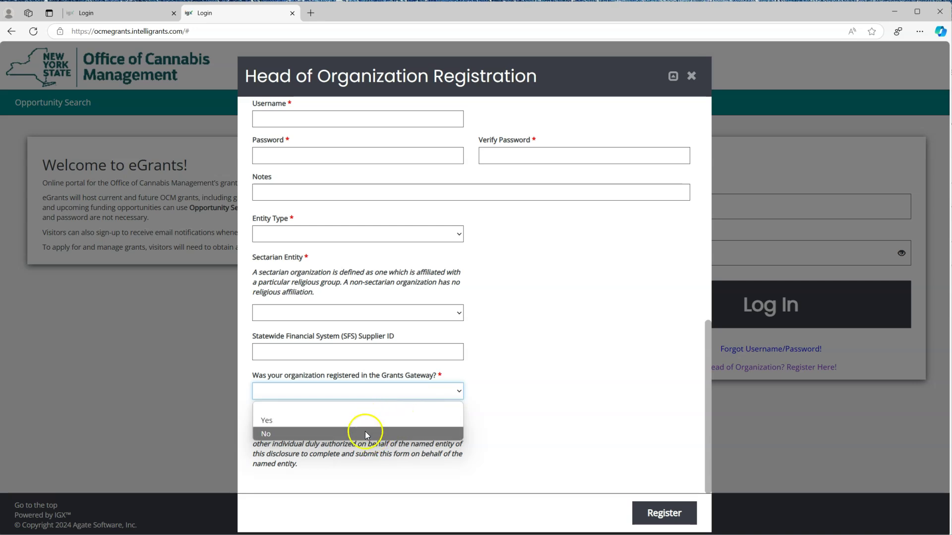
pyautogui.click(527, 362)
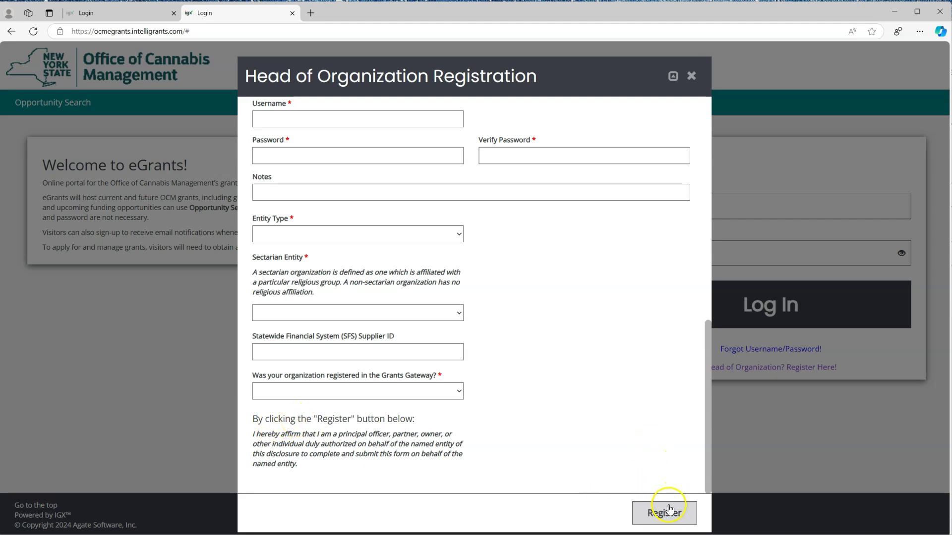
# Close the Head of Organization Registration form without registering
pyautogui.click(620, 360)
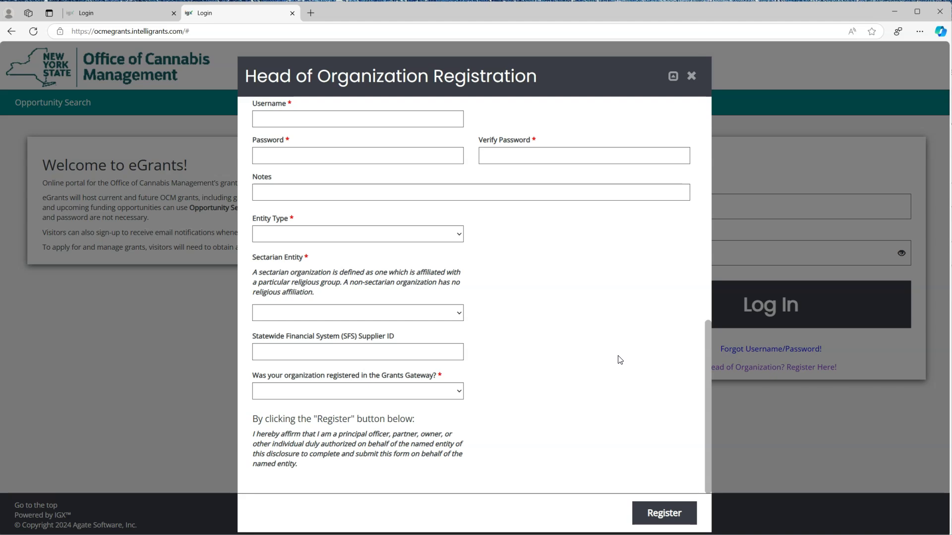
pyautogui.click(691, 75)
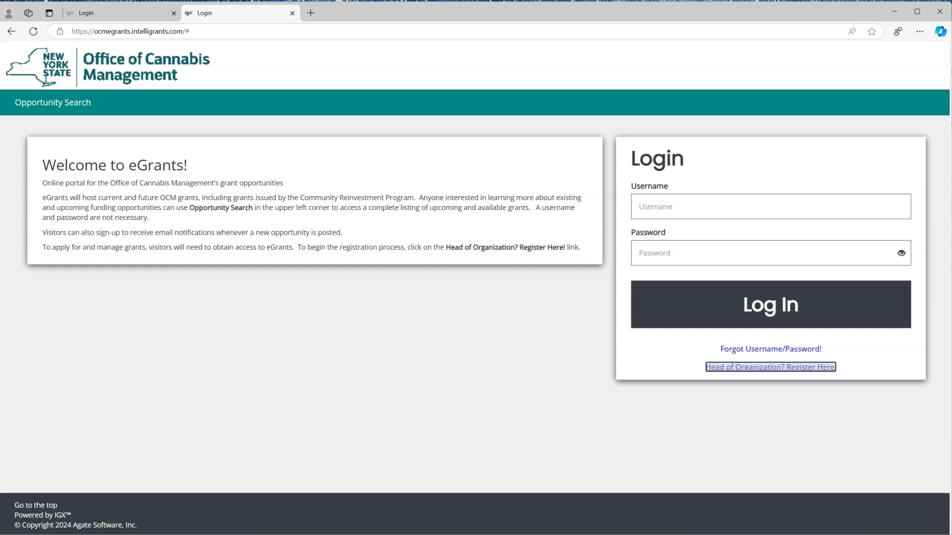
# Switch to the demo site's login page to enter the account credentials
pyautogui.click(240, 340)
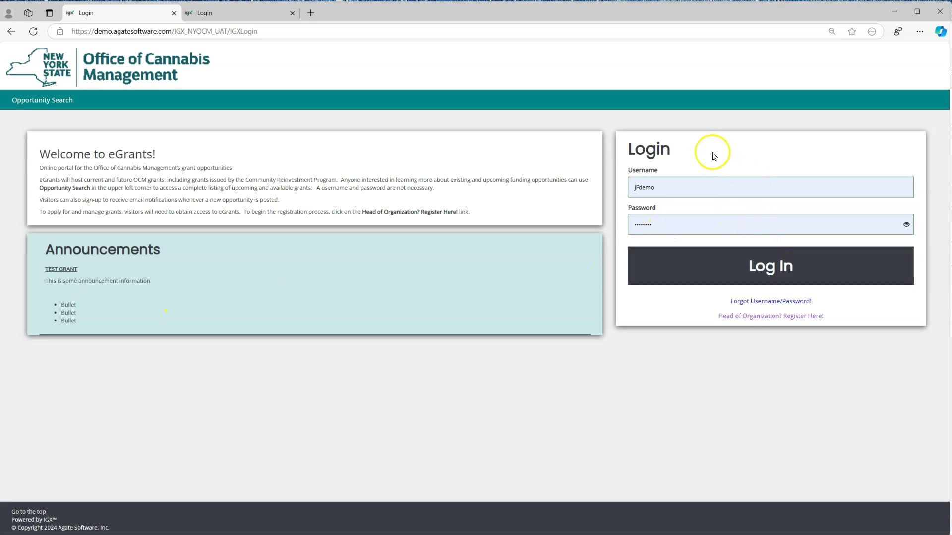
# Sign in to the portal and scroll through the home page
pyautogui.click(746, 278)
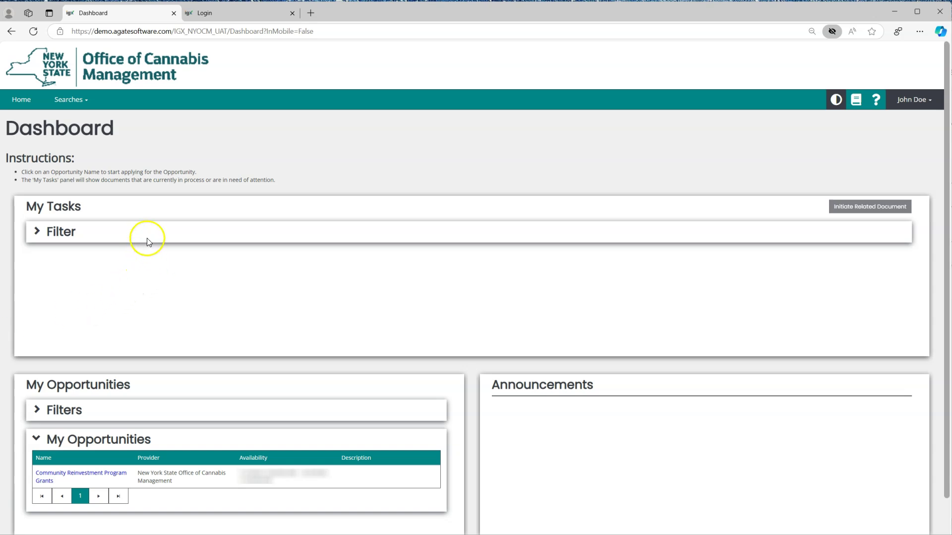
pyautogui.scroll(-1, 145, 235)
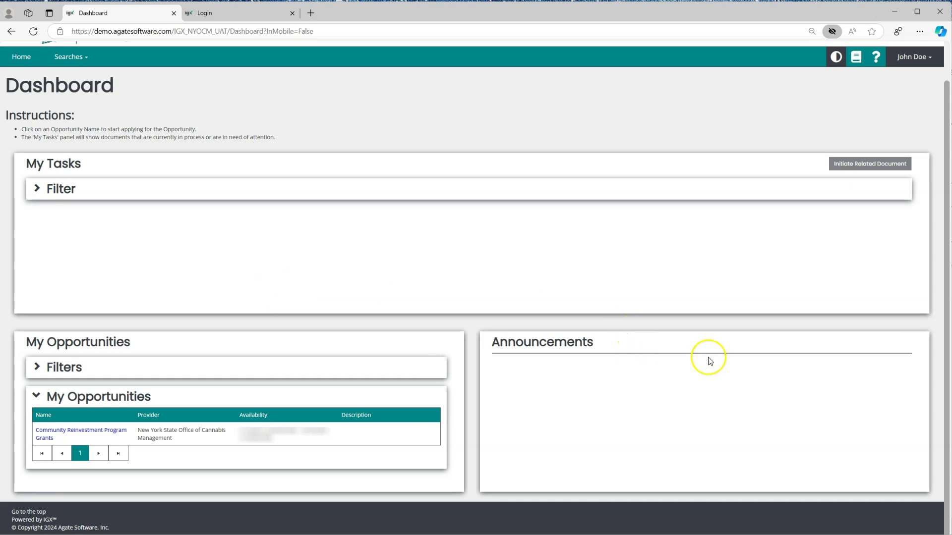
pyautogui.scroll(1, 748, 355)
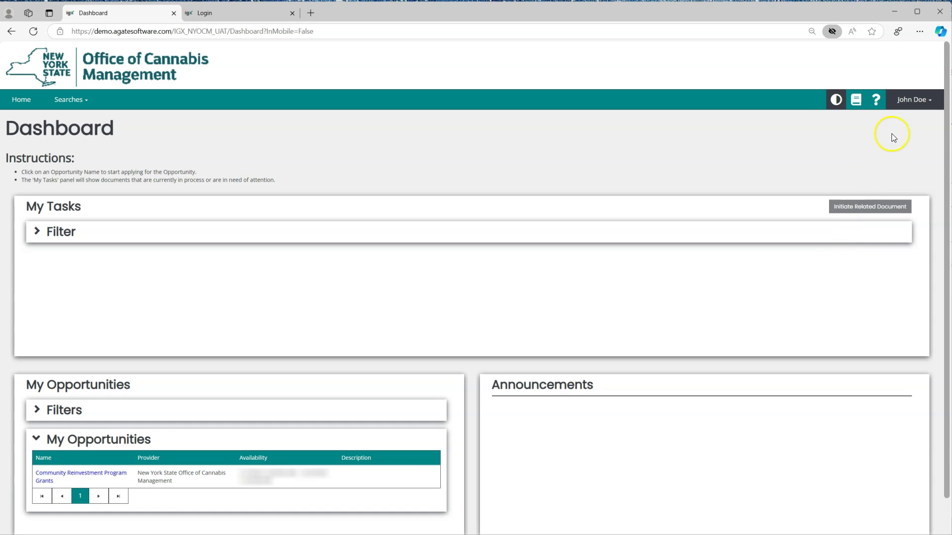
# Open the user's Profile from the account menu and save the Person Information details
pyautogui.click(912, 106)
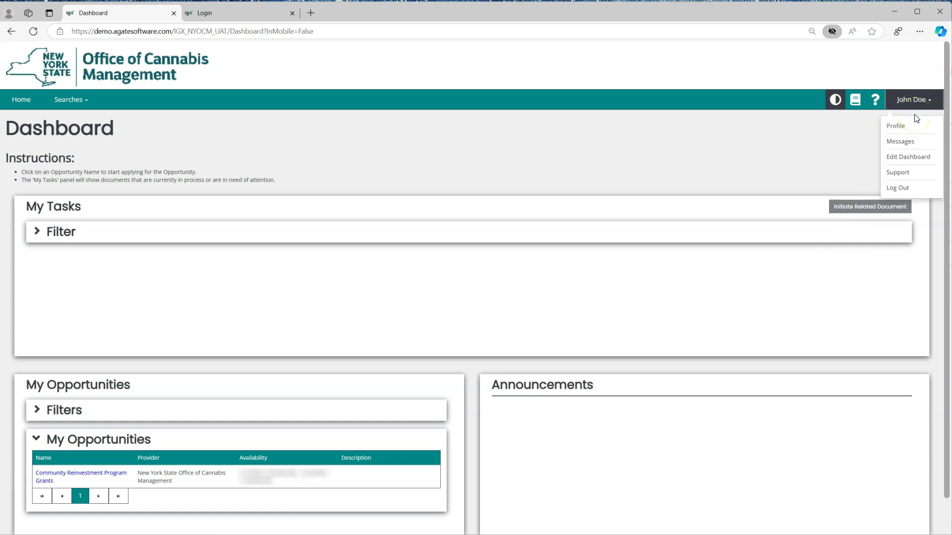
pyautogui.click(898, 127)
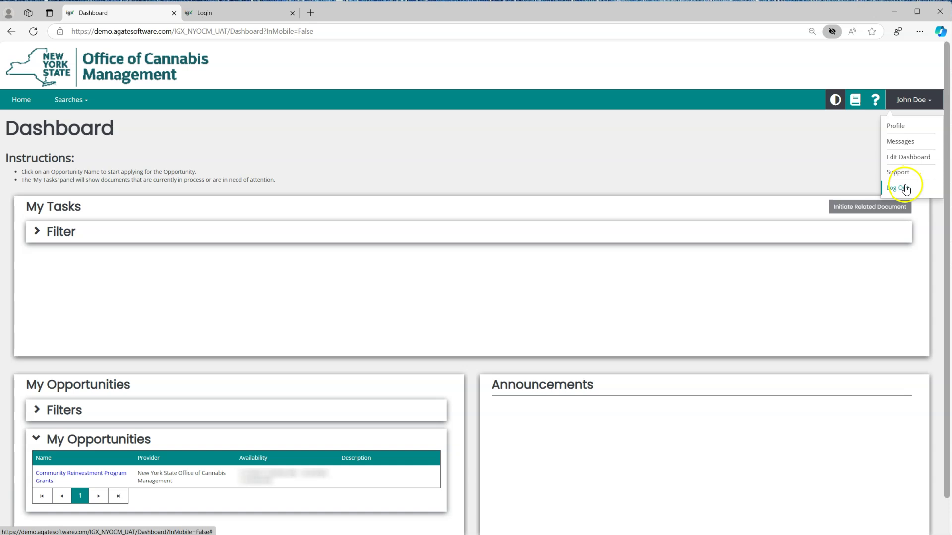
pyautogui.click(894, 127)
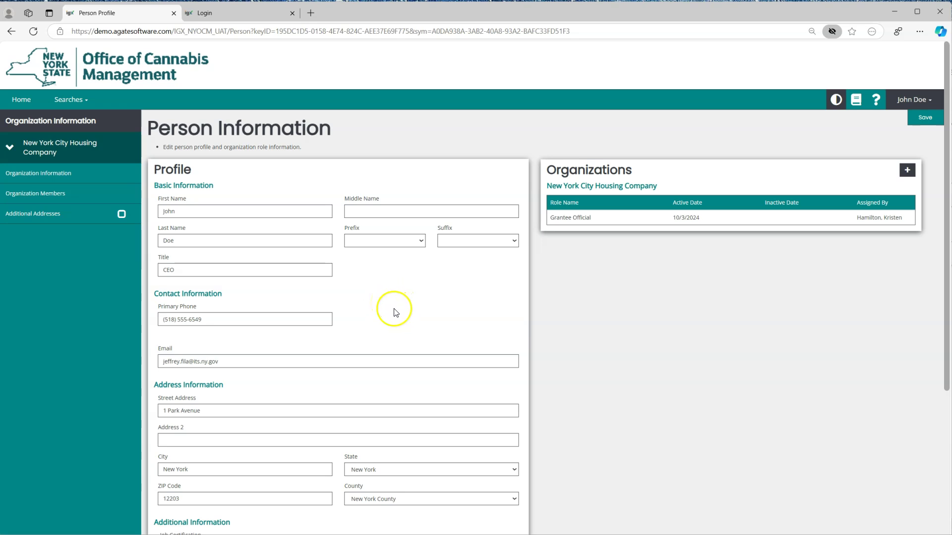
pyautogui.scroll(-3, 395, 311)
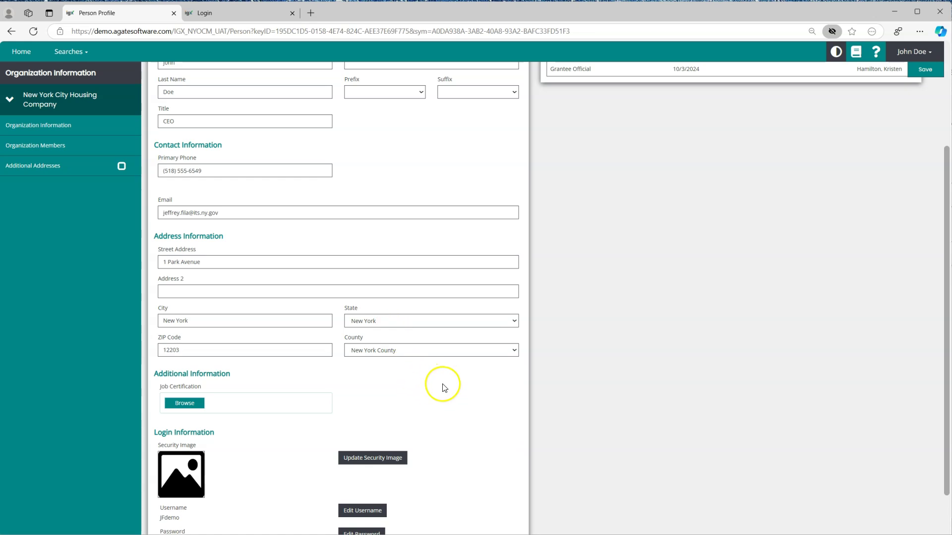
pyautogui.scroll(3, 445, 389)
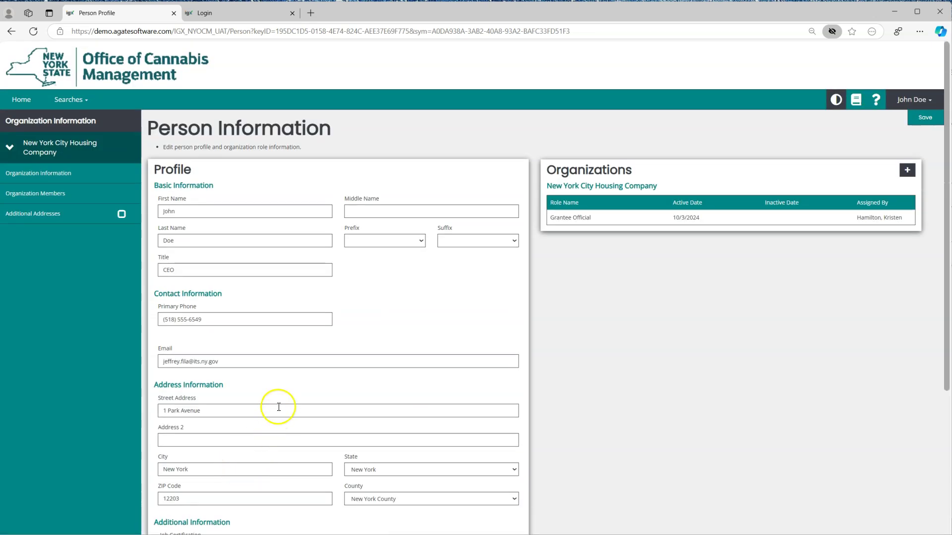
pyautogui.scroll(-5, 276, 404)
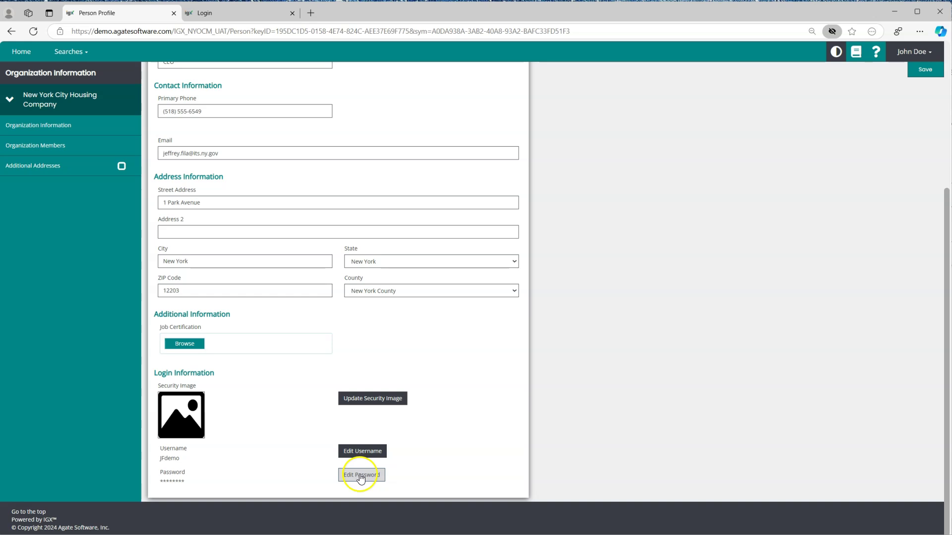
pyautogui.scroll(4, 423, 445)
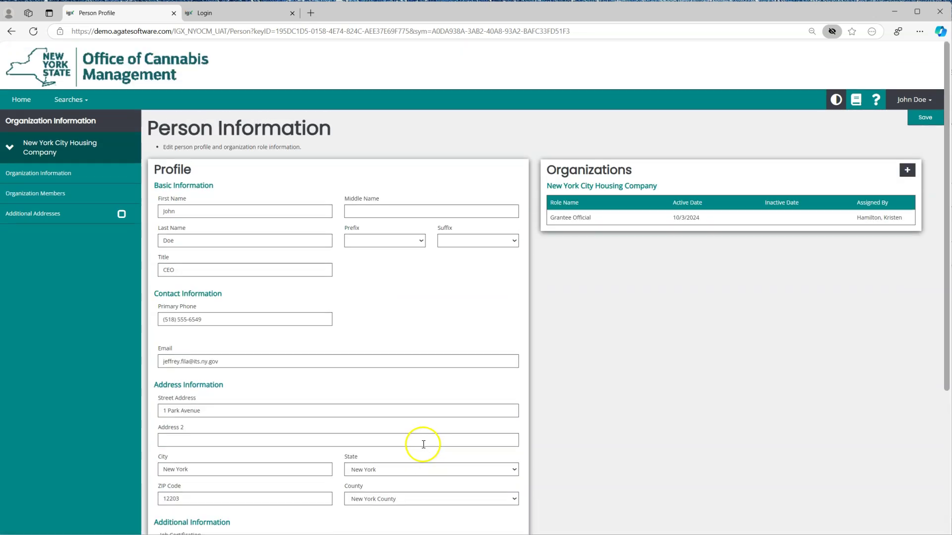
pyautogui.click(922, 119)
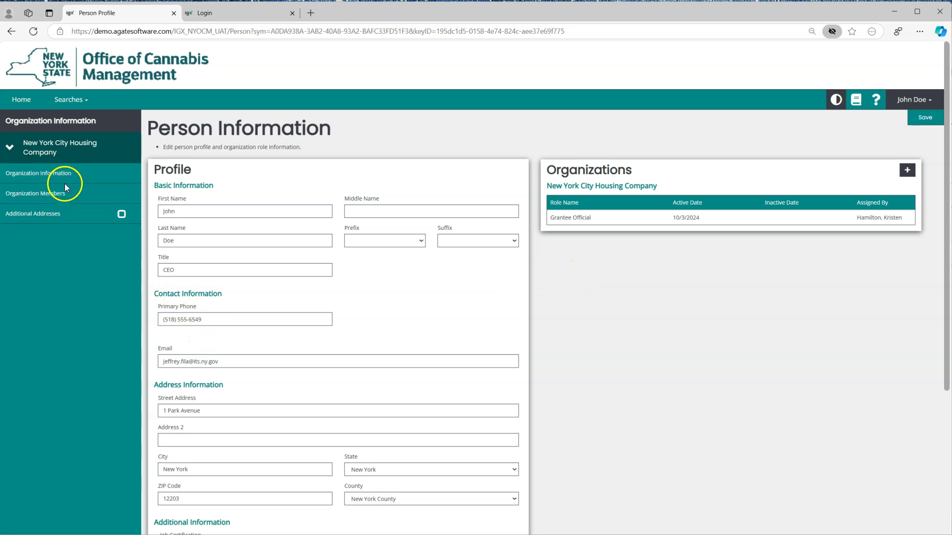
# Save the Organization Information page, then open the Organization Members list
pyautogui.click(55, 174)
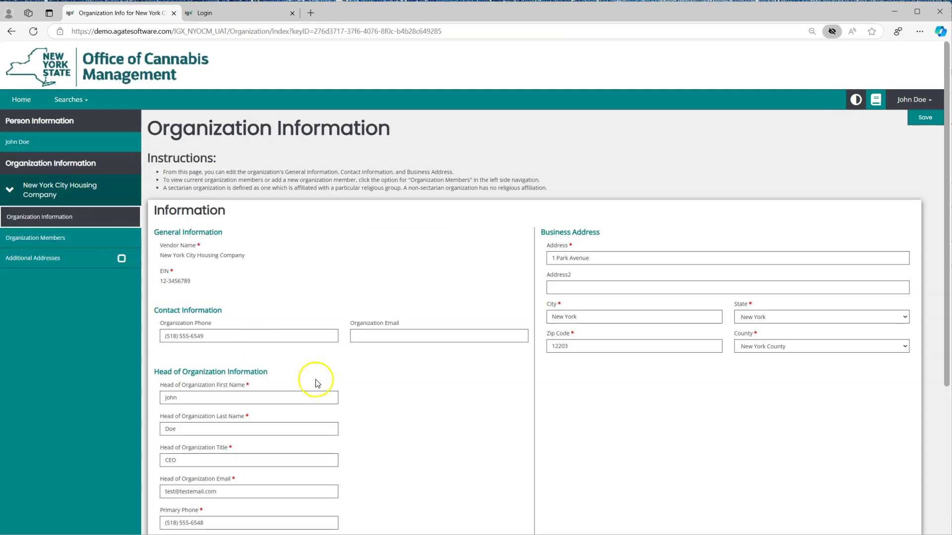
pyautogui.scroll(-5, 304, 272)
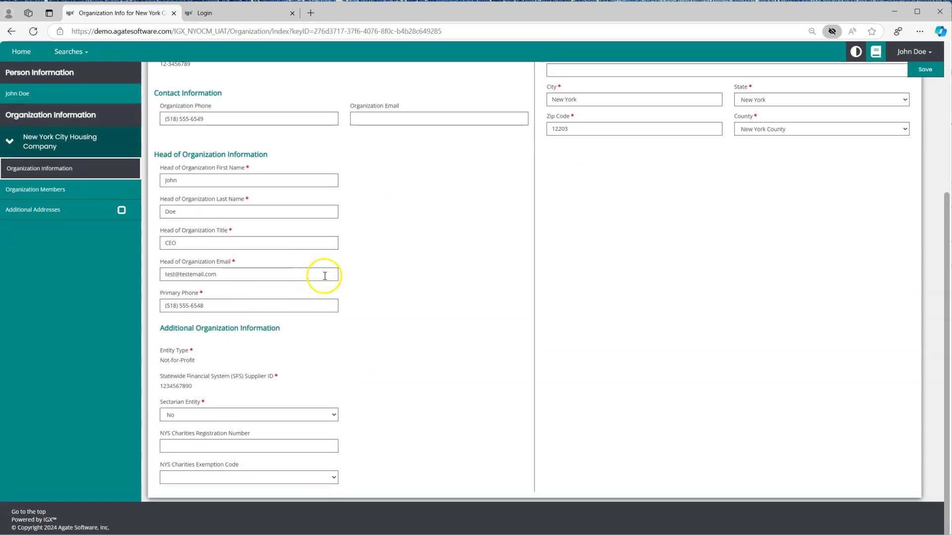
pyautogui.scroll(1, 395, 419)
pyautogui.scroll(4, 399, 421)
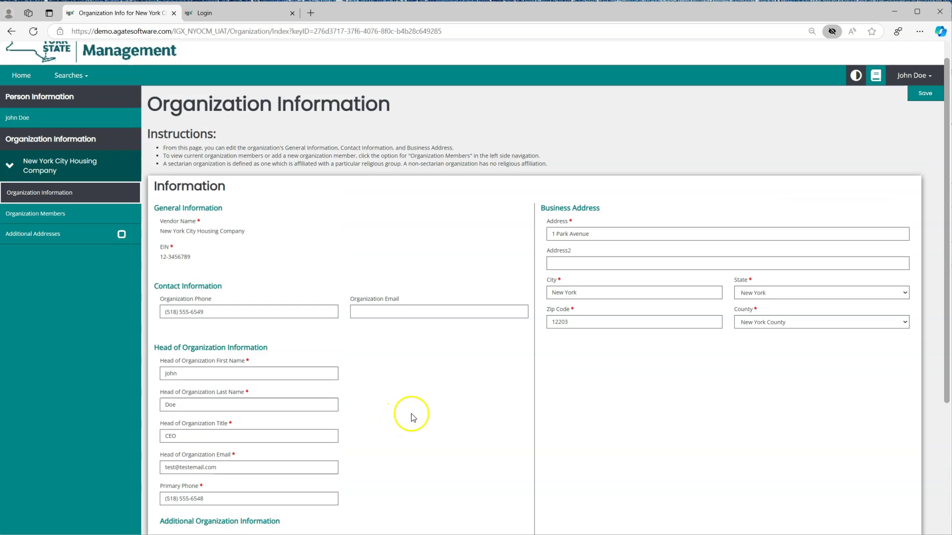
pyautogui.click(925, 118)
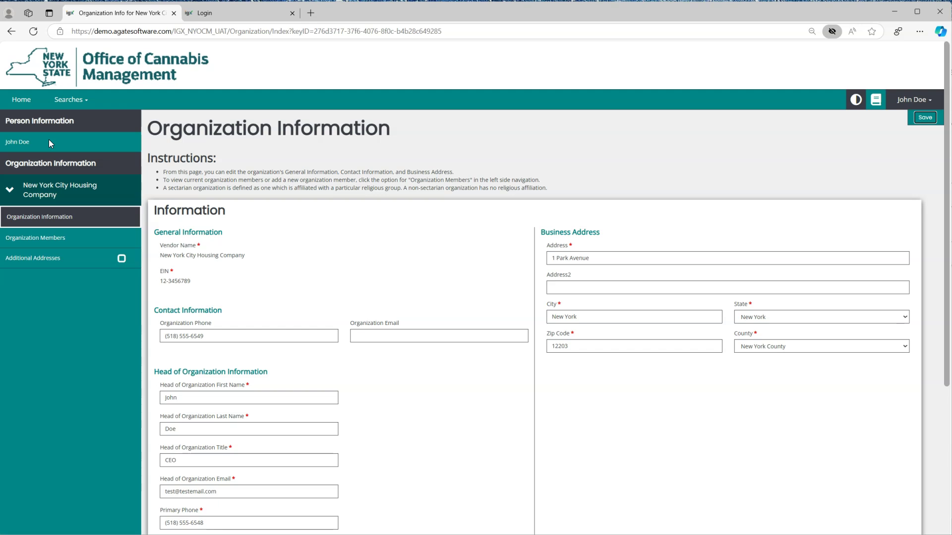
pyautogui.click(77, 175)
pyautogui.click(43, 240)
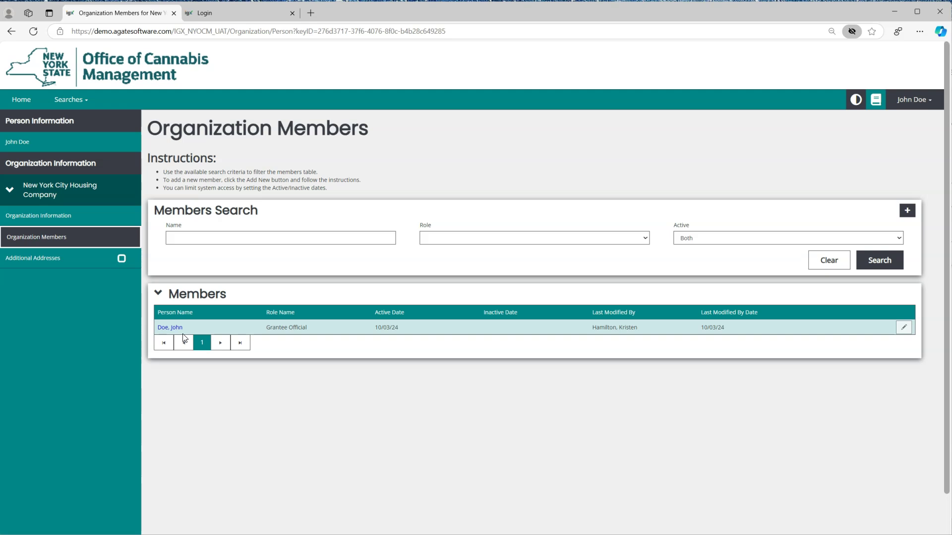
# Open the single Grantee Official member's details, then show the add-member options
pyautogui.click(170, 328)
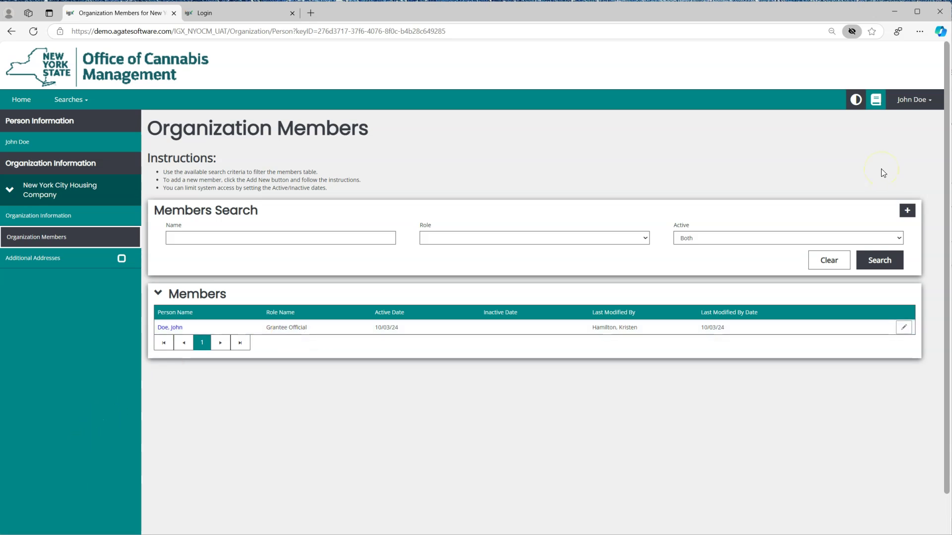
pyautogui.click(907, 210)
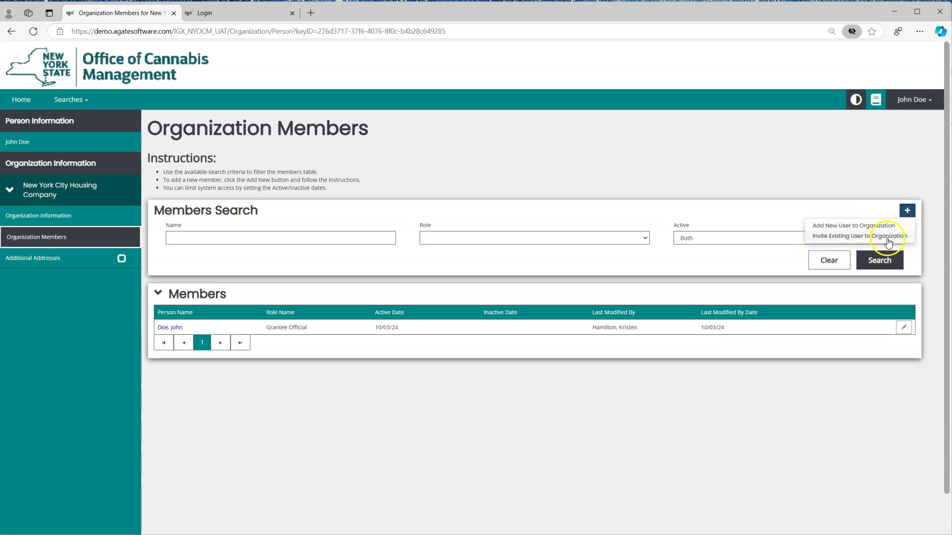
# Choose 'Add New User to Organization' and scroll through the Add Person form
pyautogui.click(838, 228)
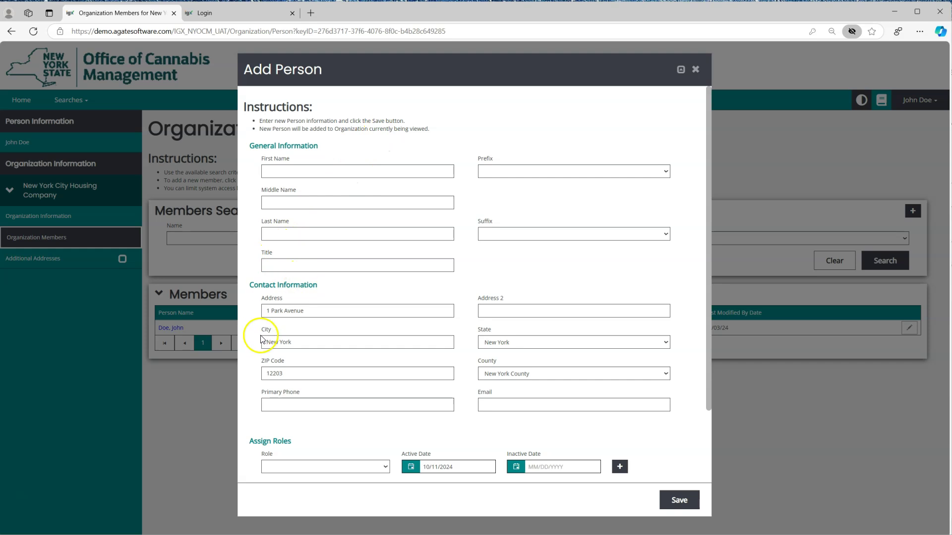
pyautogui.scroll(-2, 340, 312)
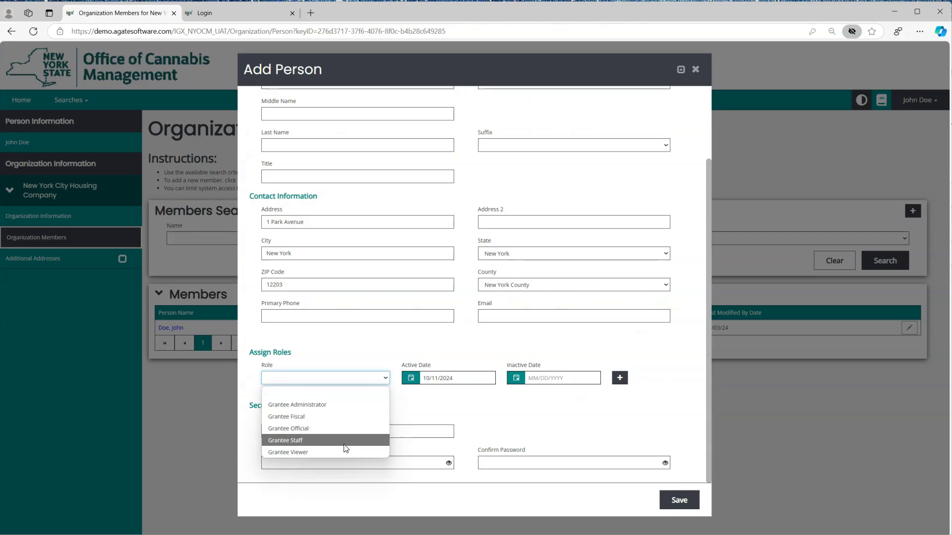
# Leave the Role and Inactive Date unset and submit the Add Person form
pyautogui.click(359, 361)
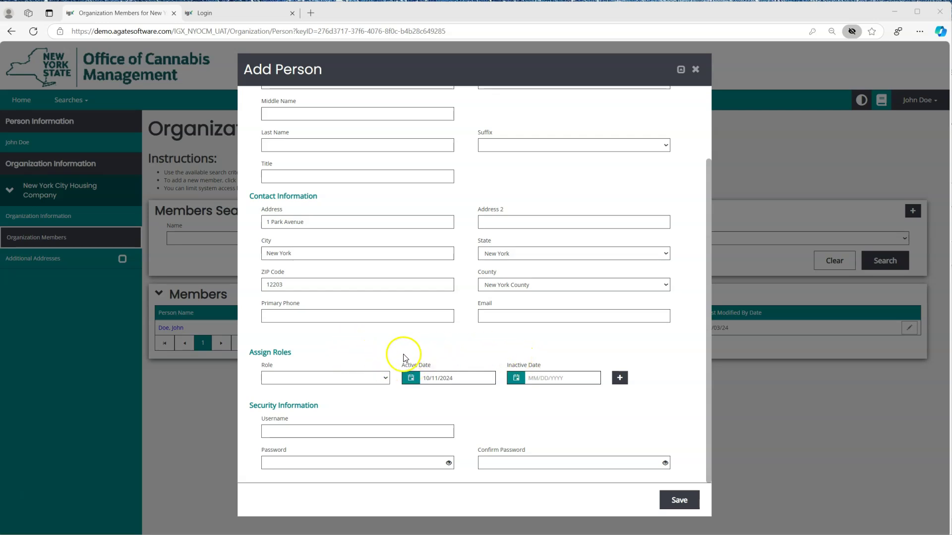
pyautogui.click(563, 378)
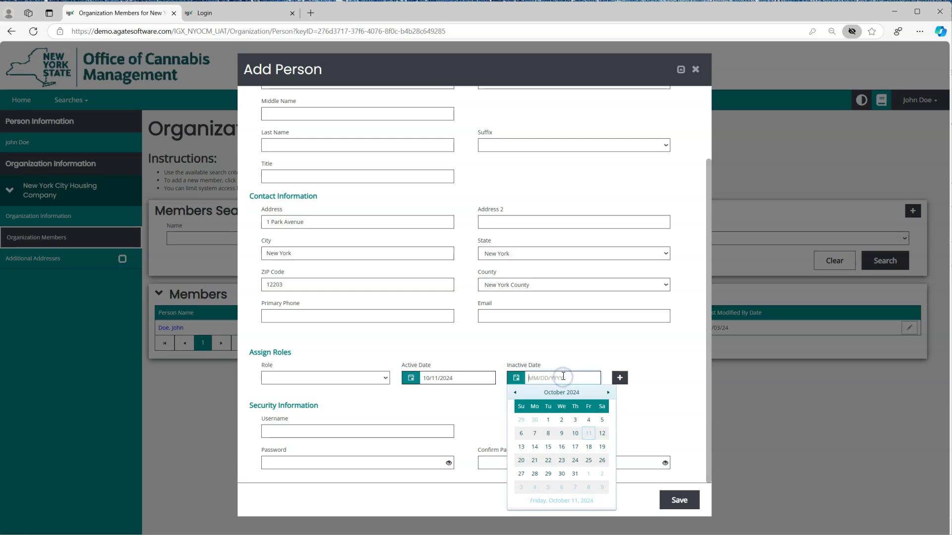
pyautogui.click(579, 350)
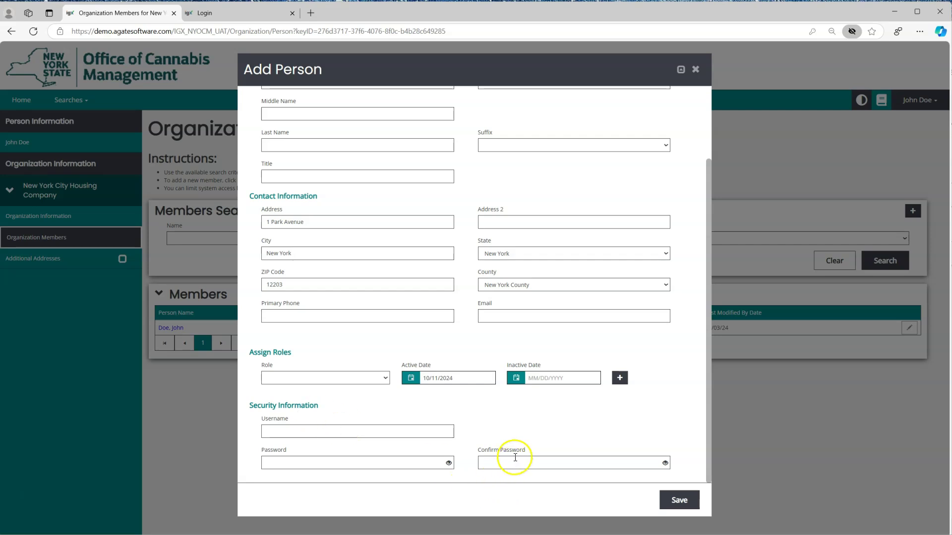
pyautogui.click(682, 501)
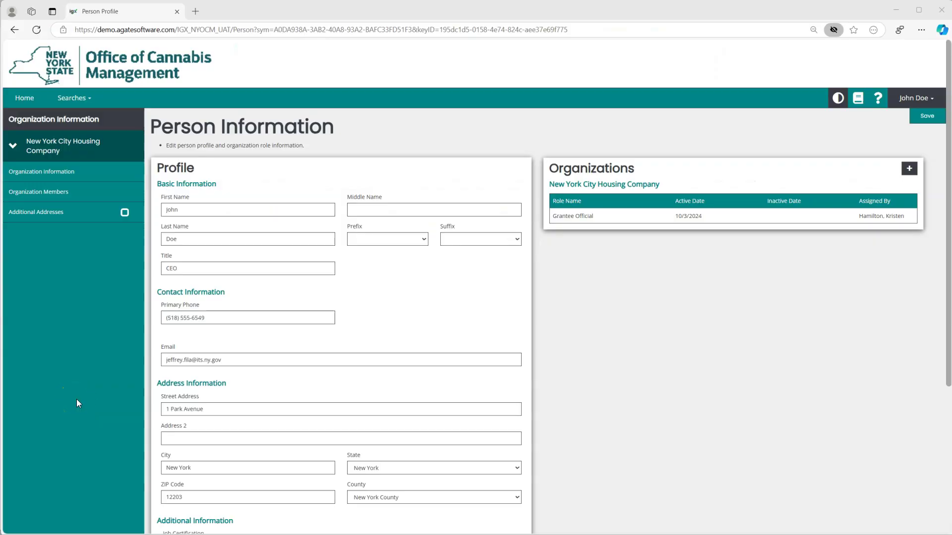
# Go to the organization's Additional Addresses page and look over its sections
pyautogui.click(47, 214)
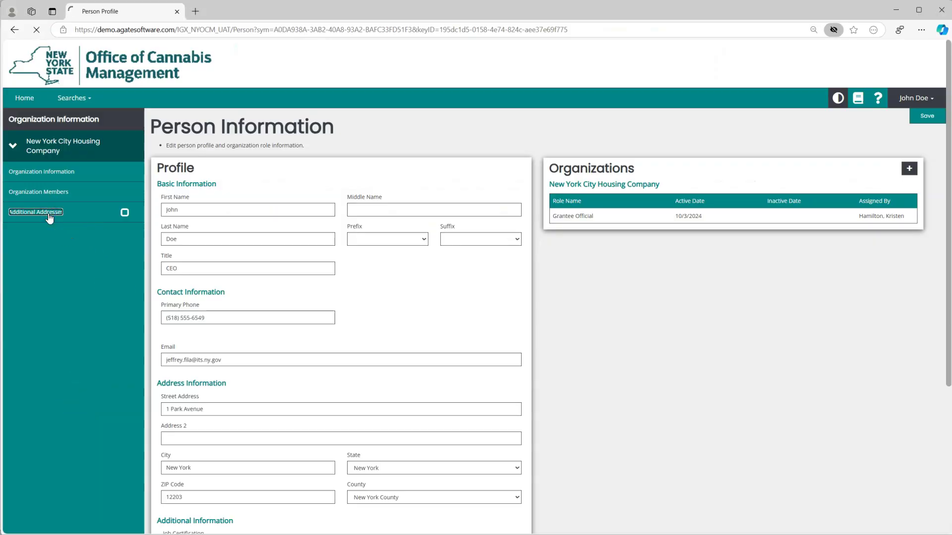
pyautogui.click(43, 224)
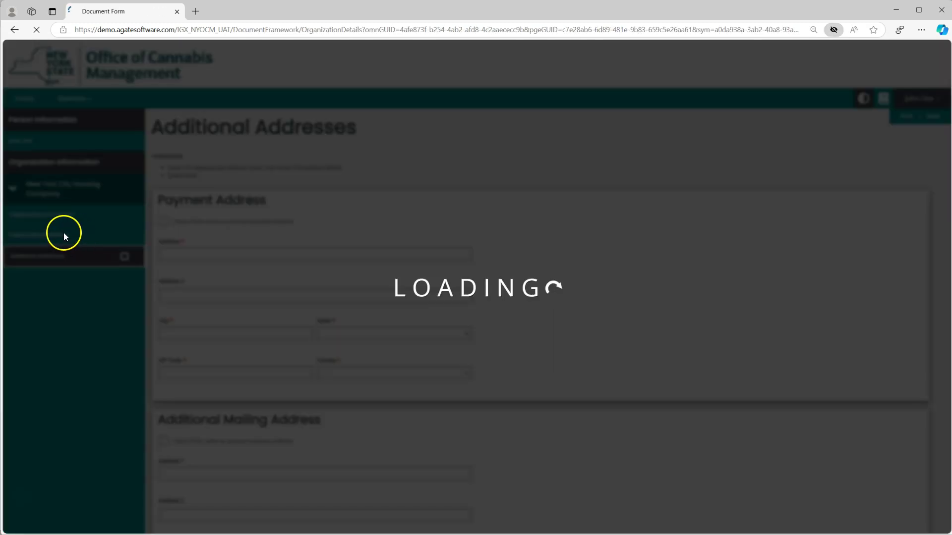
pyautogui.scroll(-2, 237, 367)
pyautogui.scroll(1, 233, 372)
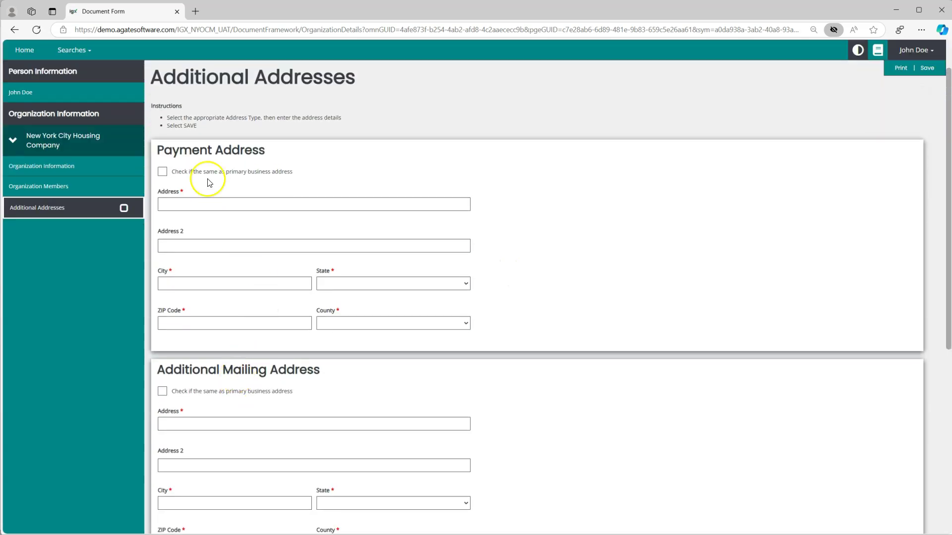
pyautogui.scroll(-1, 253, 278)
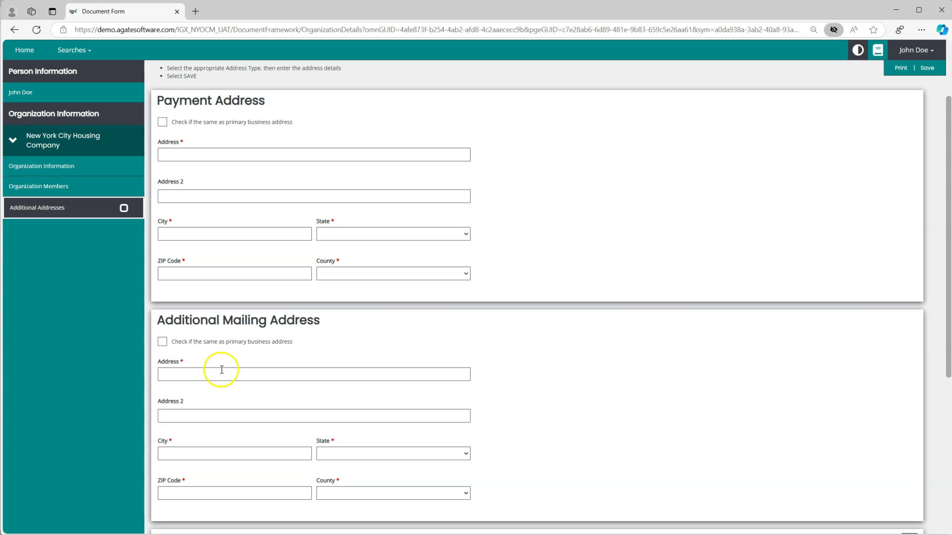
pyautogui.scroll(1, 281, 376)
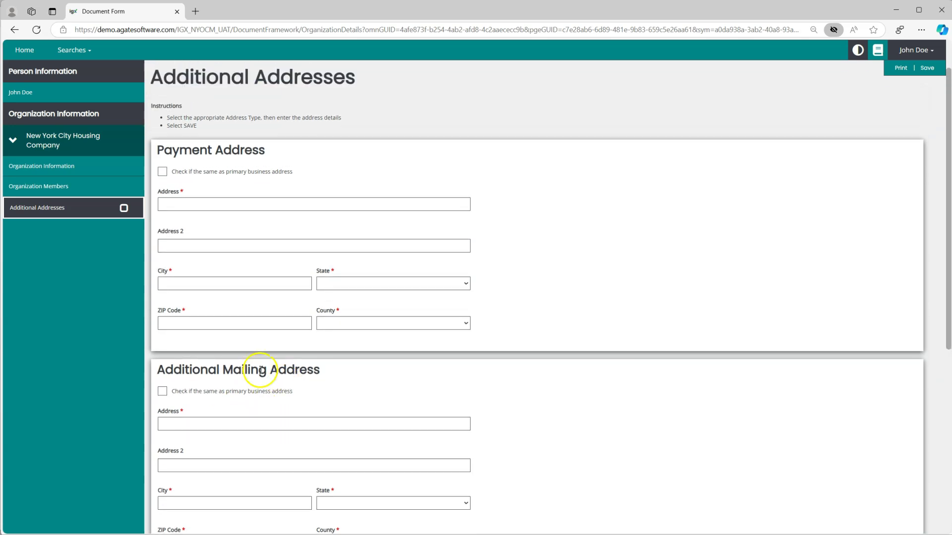
# Toggle the Payment address 'same as primary' checkbox off again, check the County field, and scroll to the bottom
pyautogui.click(162, 172)
pyautogui.click(162, 172)
pyautogui.scroll(-1, 202, 206)
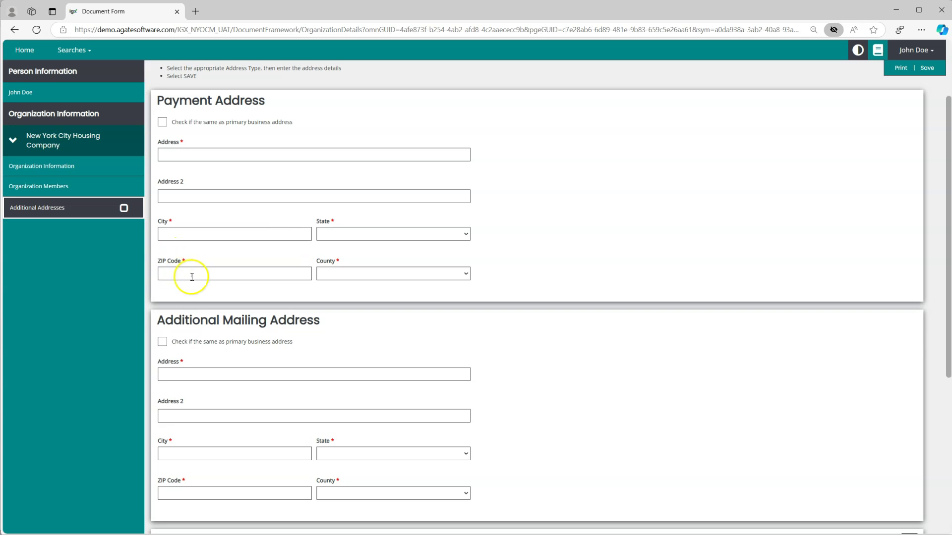
pyautogui.click(356, 275)
pyautogui.scroll(-2, 367, 322)
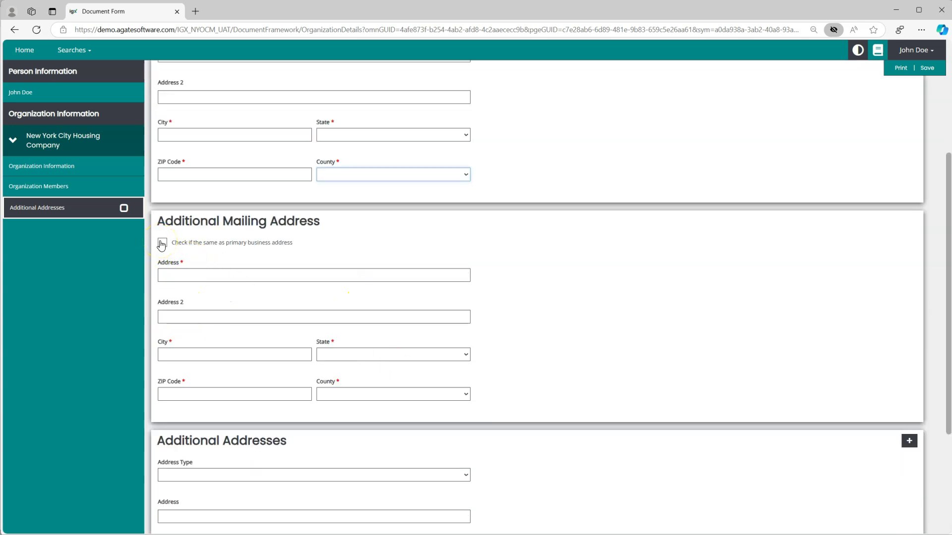
pyautogui.scroll(-4, 433, 310)
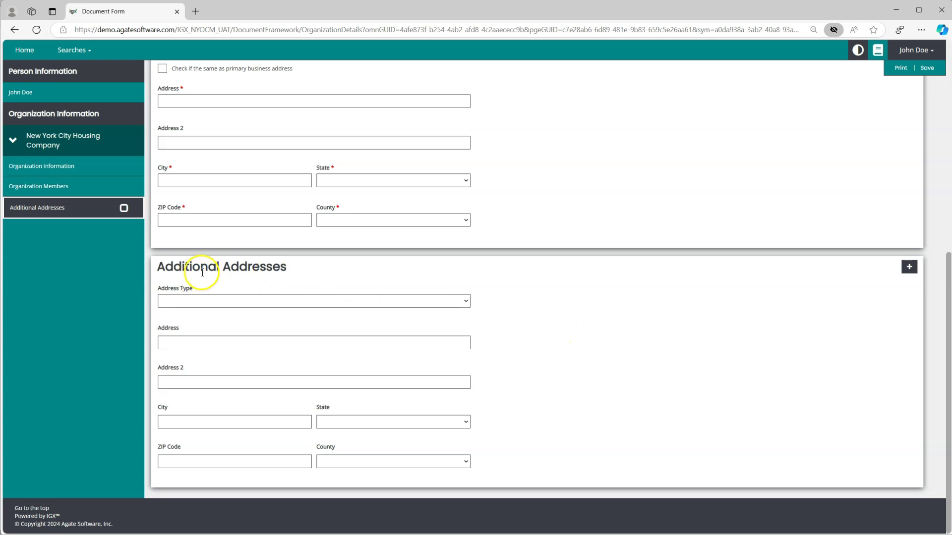
pyautogui.click(240, 302)
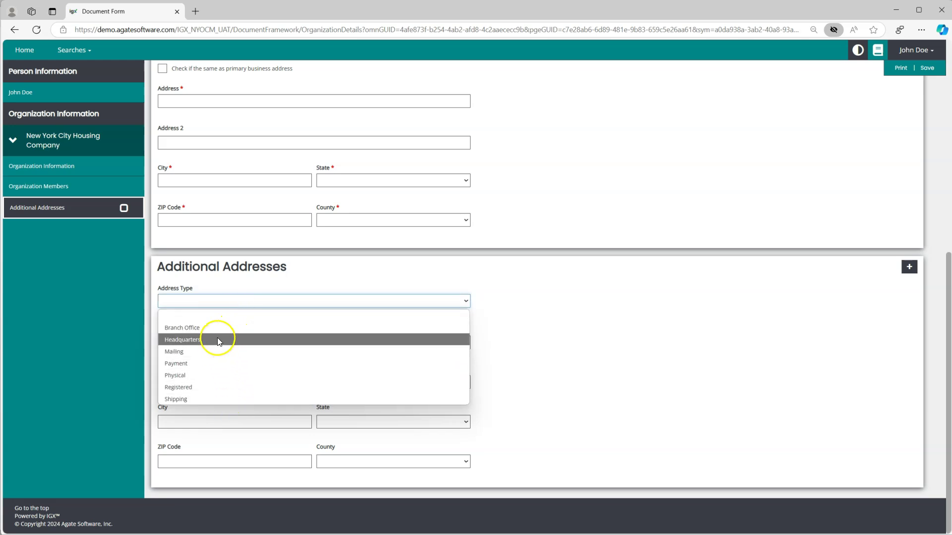
pyautogui.click(529, 318)
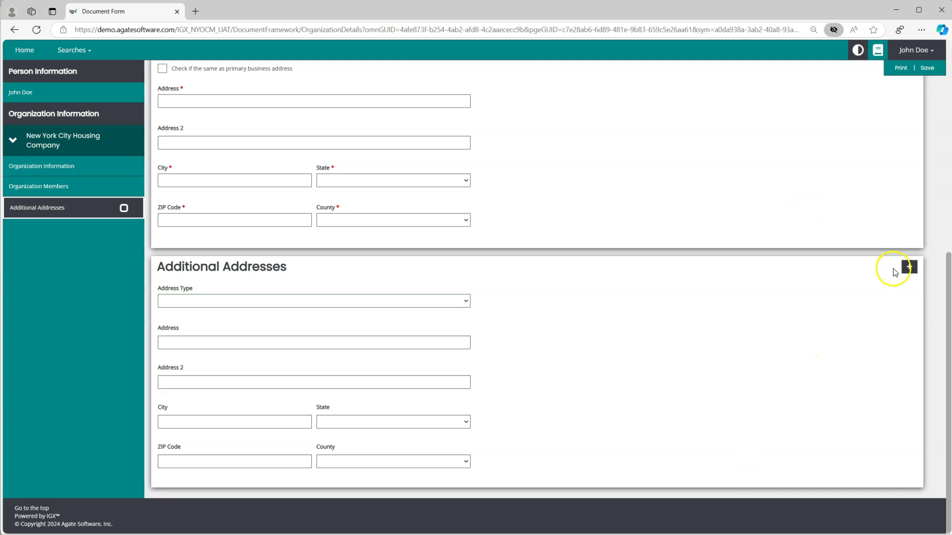
pyautogui.click(264, 301)
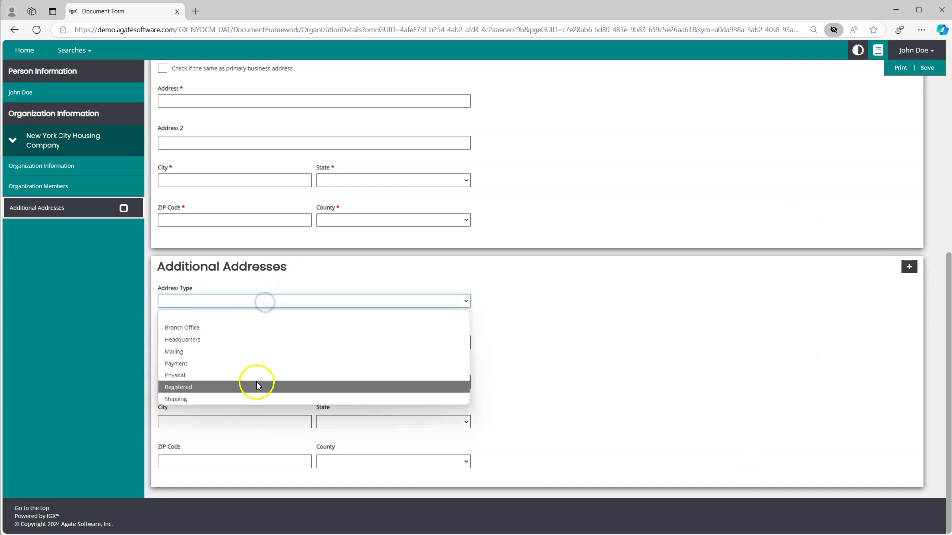
pyautogui.click(258, 352)
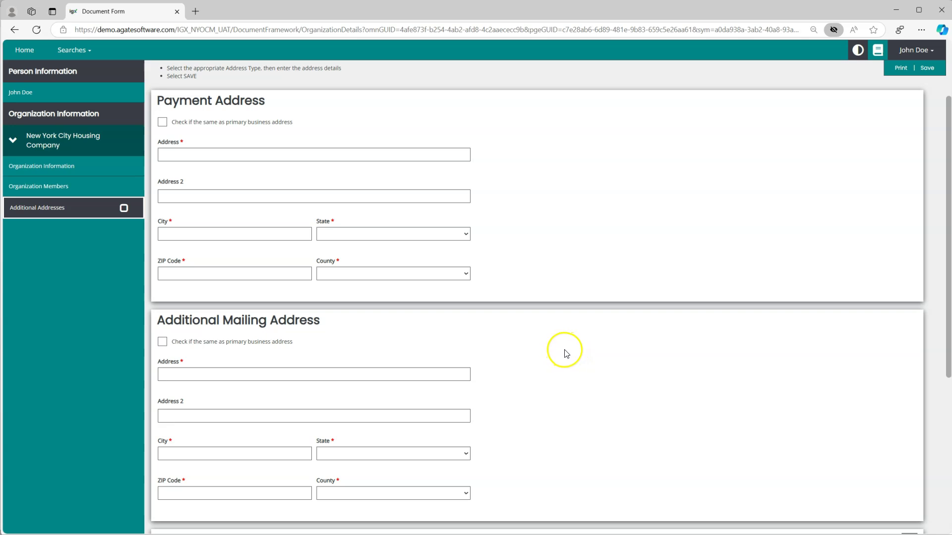
# Scroll through the still-blank Additional Mailing Address and Address Type fields
pyautogui.scroll(-2, 566, 355)
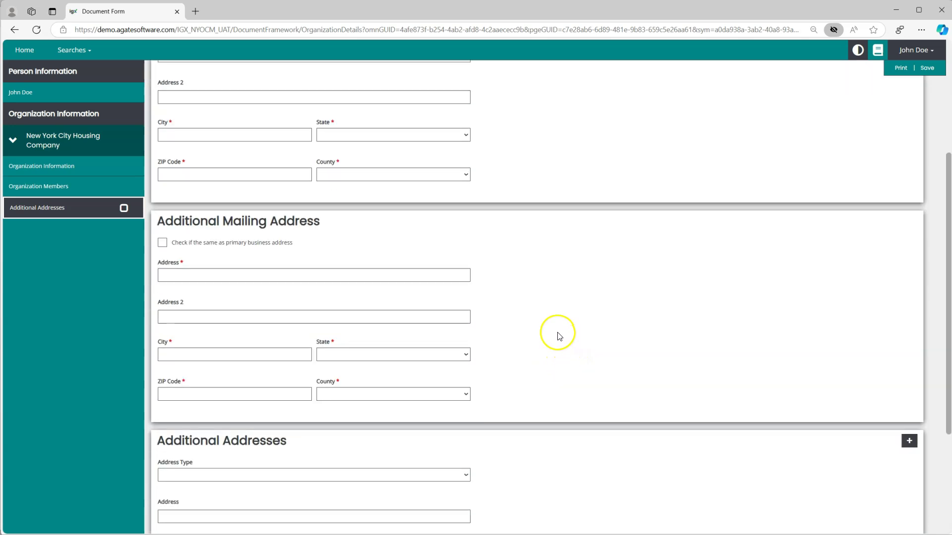
pyautogui.scroll(2, 562, 337)
pyautogui.scroll(-2, 558, 336)
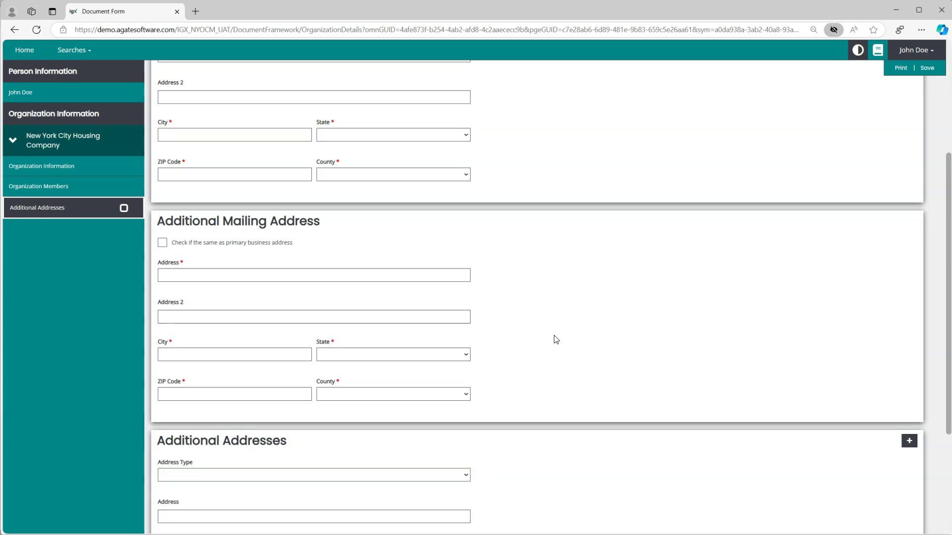